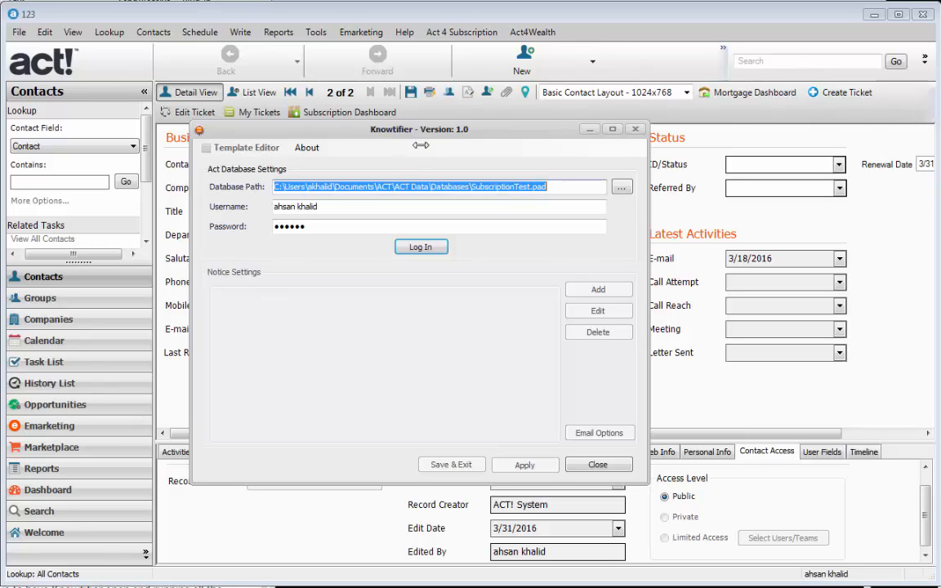
Step: Log in to the SubscriptionTest.pad Act! database with the stored credentials
left_click_drag(451, 132, 448, 122)
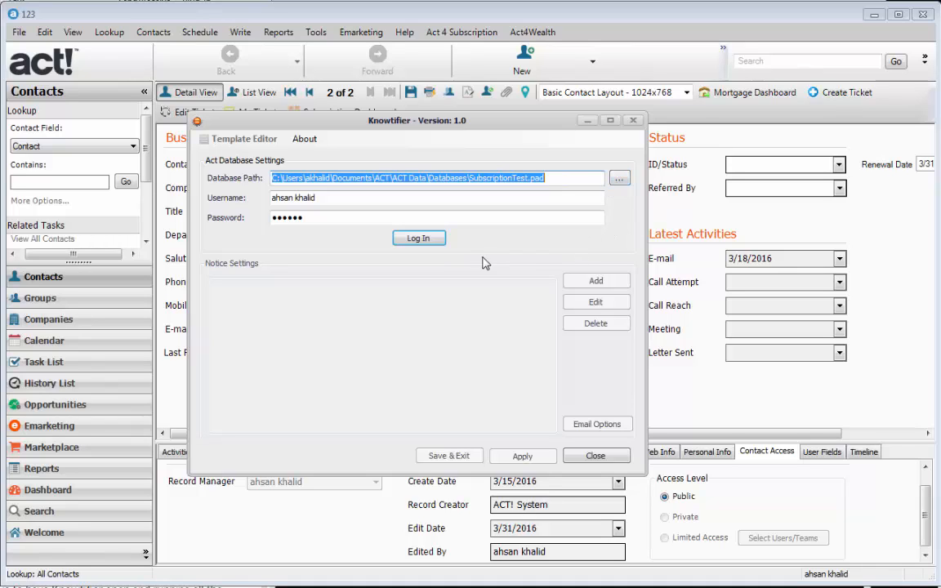
left_click(418, 238)
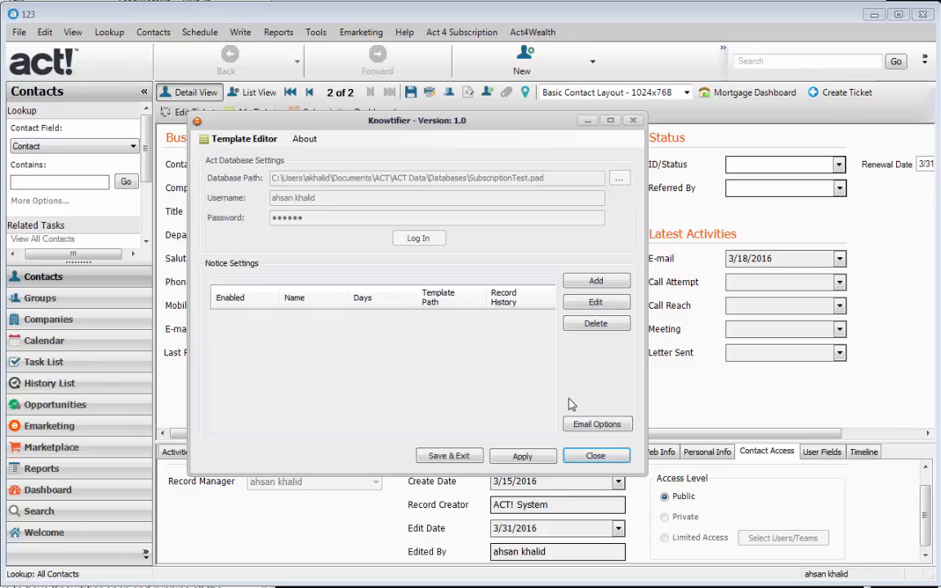
Step: Bring up the Email Options dialog with SMTP and notification service settings
left_click(599, 425)
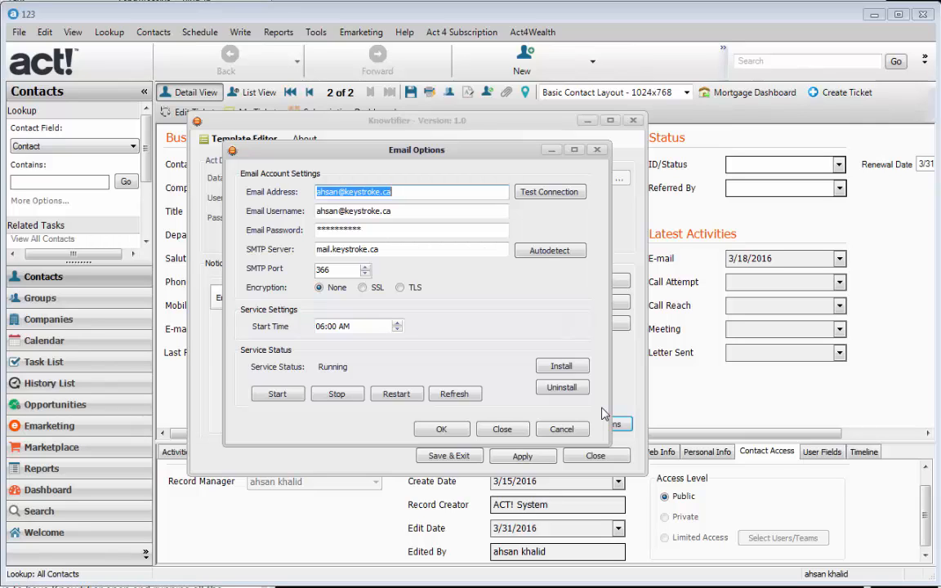
Step: Review the email address, username and SMTP server fields, then autodetect the outgoing server
left_click(414, 209)
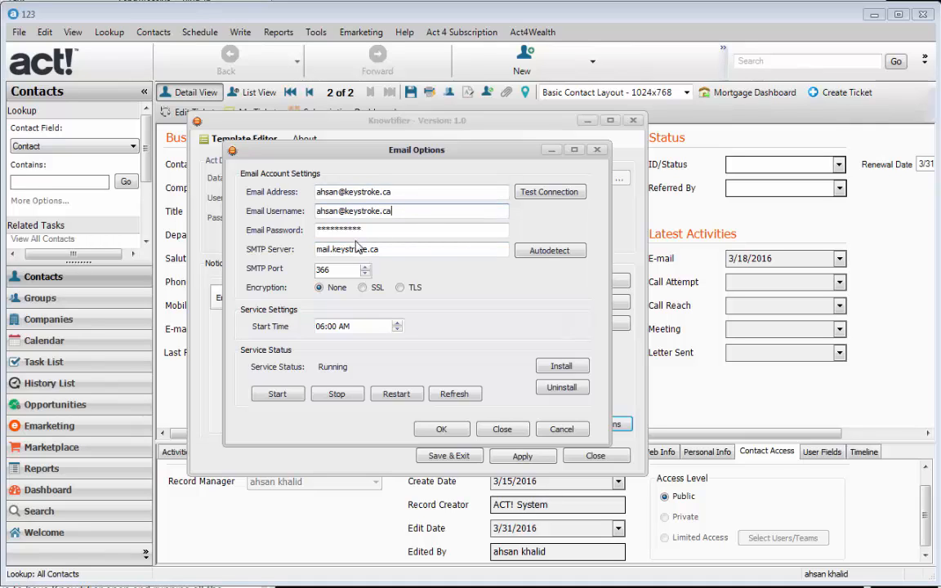
left_click(321, 249)
left_click_drag(349, 244, 409, 246)
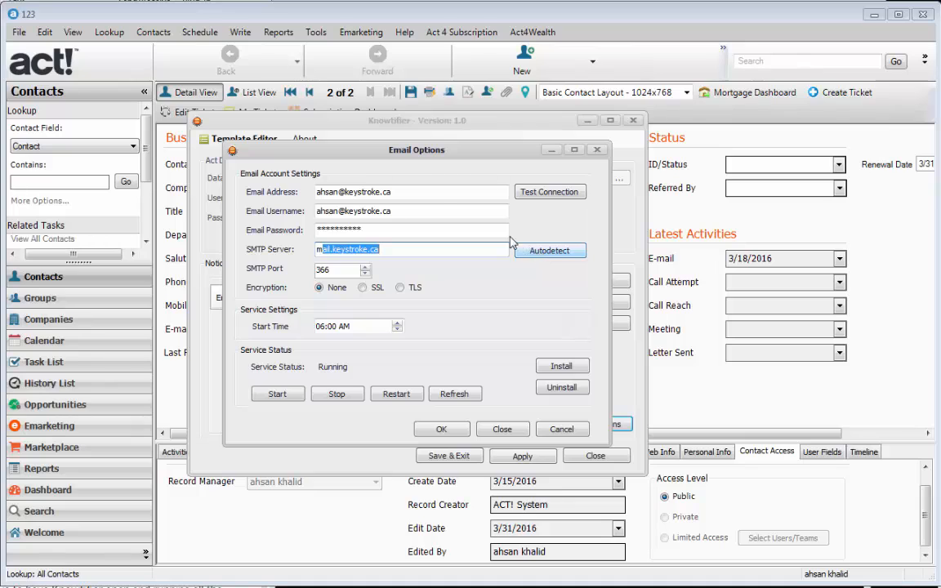
left_click(392, 193)
left_click_drag(392, 192, 314, 193)
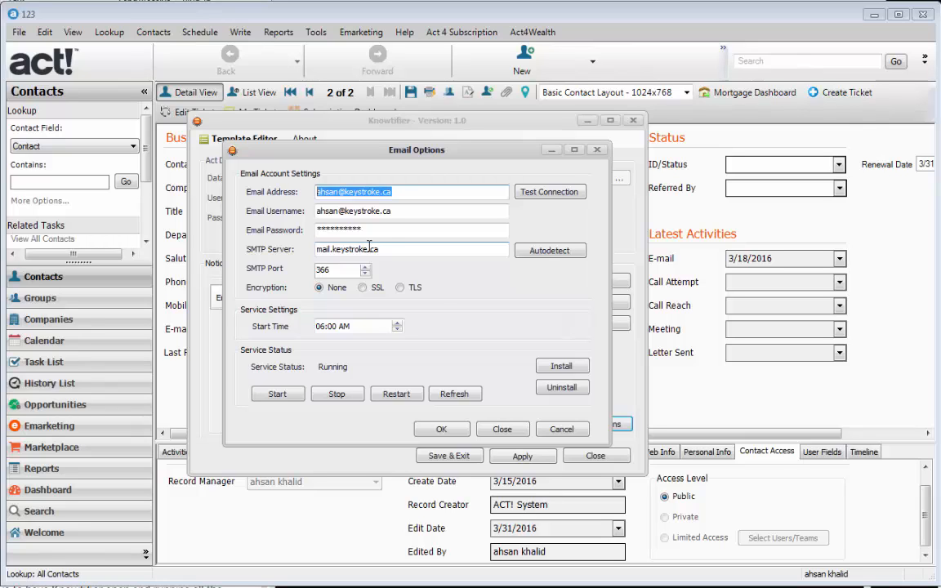
left_click(549, 251)
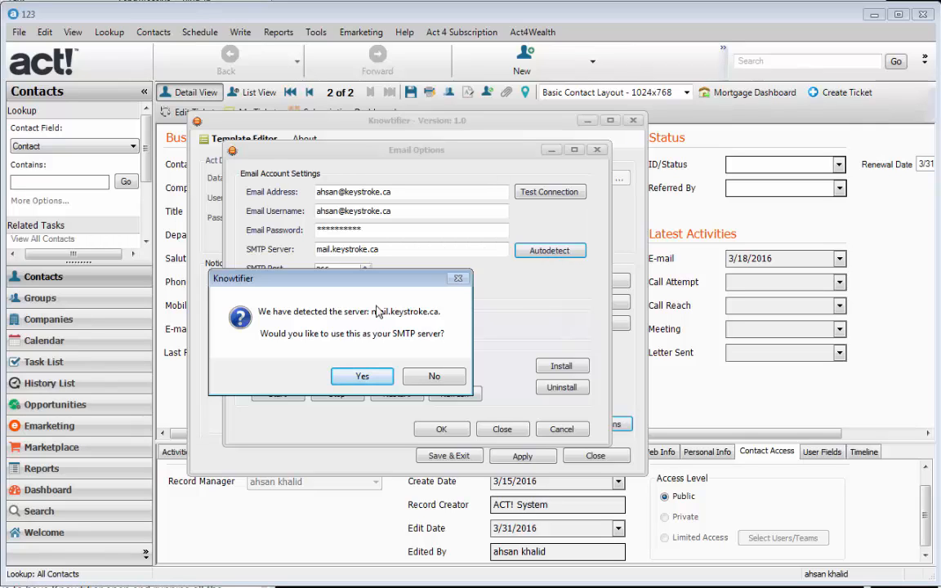
Step: Use the detected mail.keystroke.ca server, then check SMTP port 366 and the 06:00 AM start time
left_click_drag(421, 282, 437, 288)
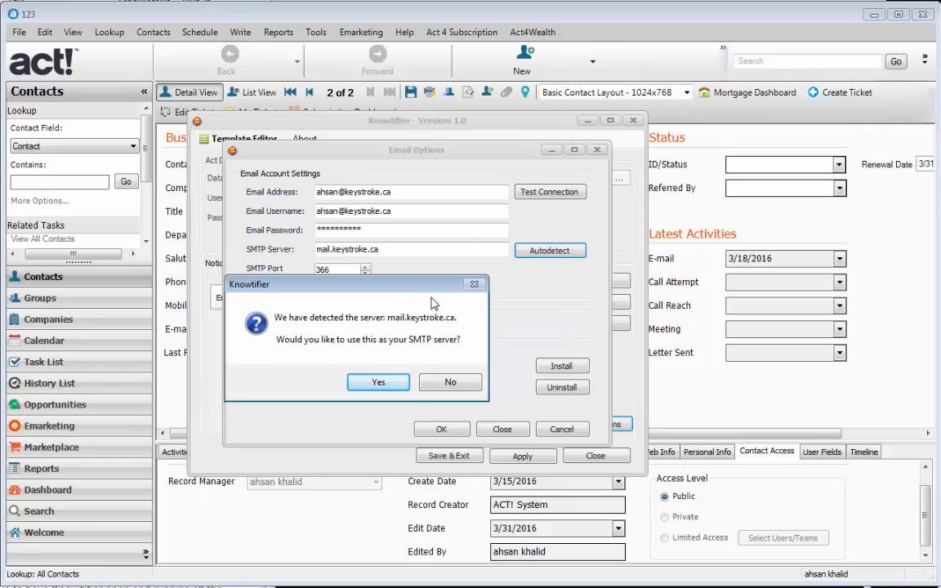
left_click(401, 389)
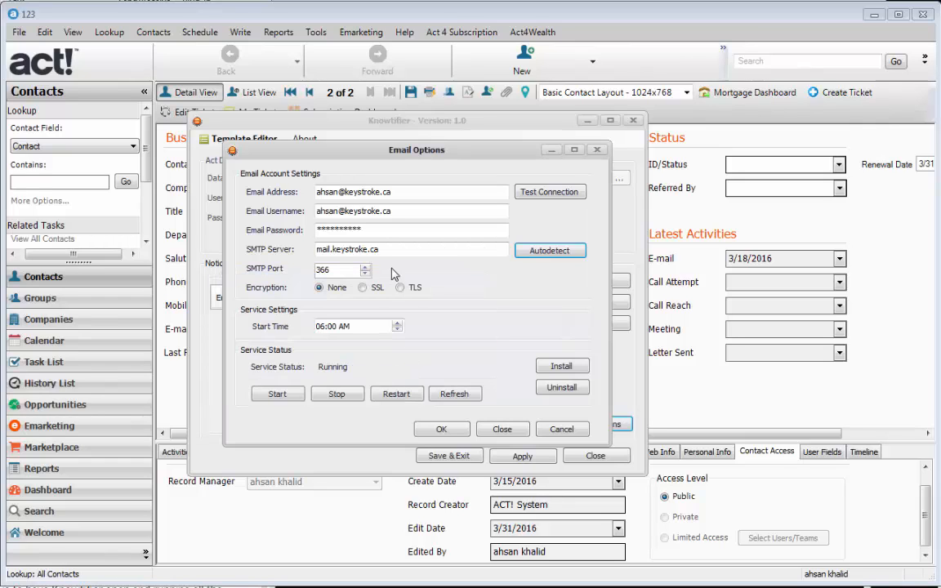
double_click(356, 249)
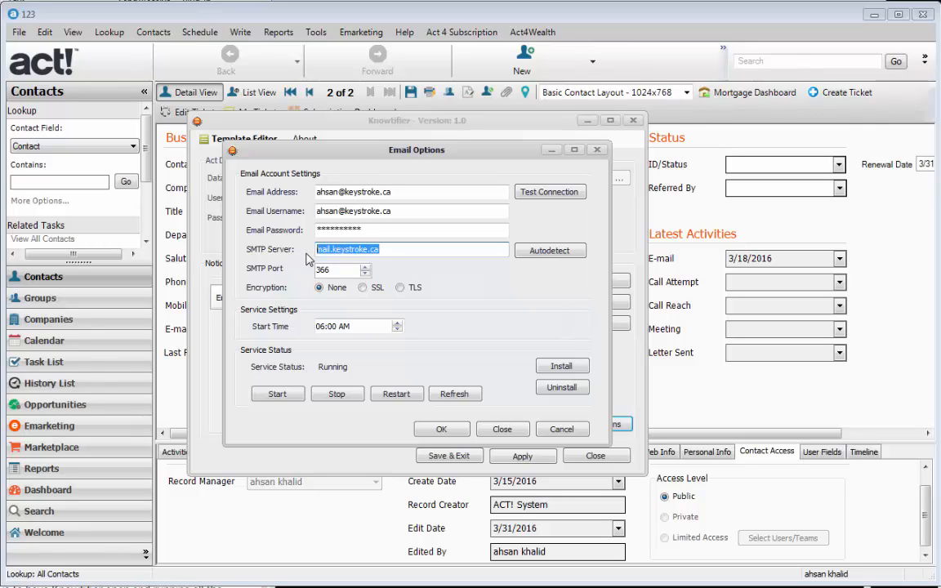
key("Tab")
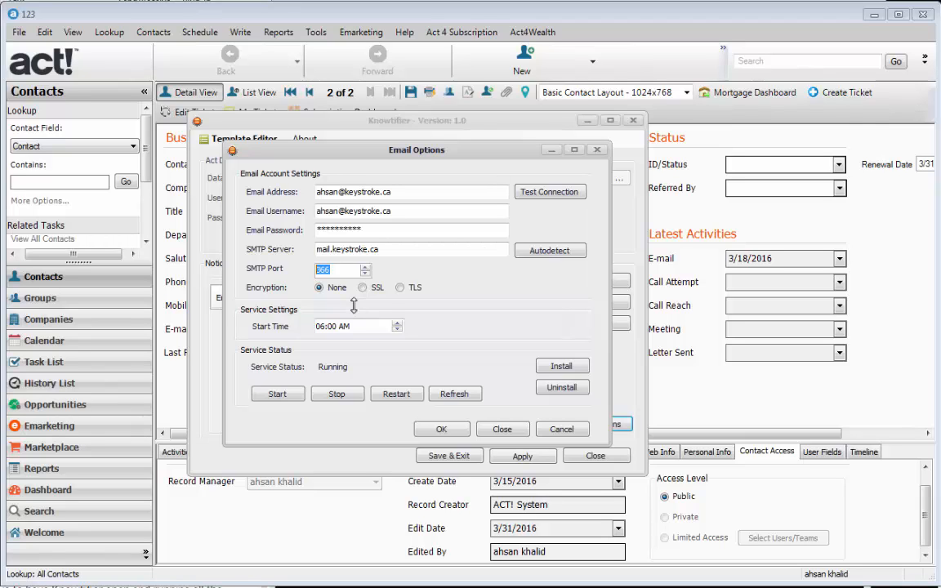
left_click(319, 326)
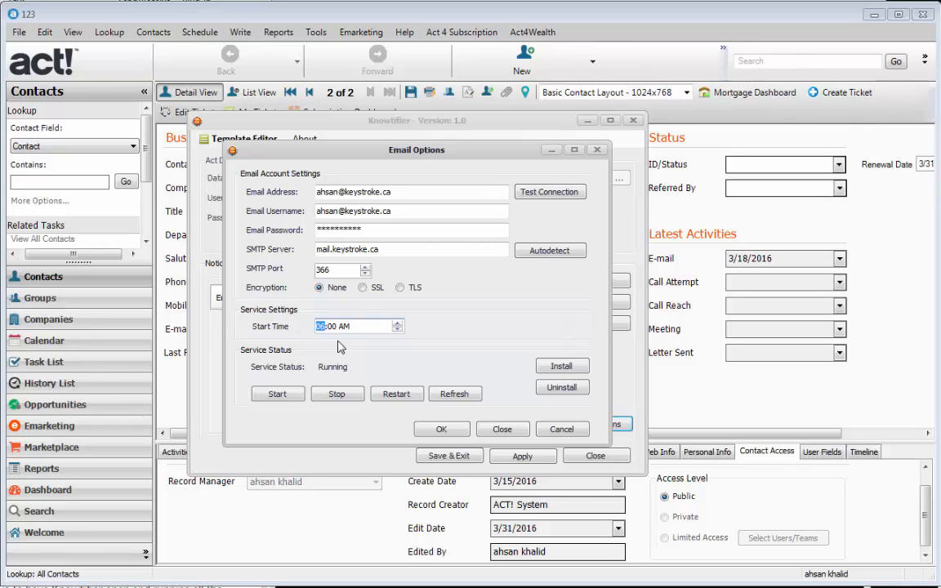
key("Right")
Step: Stop and uninstall the Knowtifier notification service
left_click(322, 328)
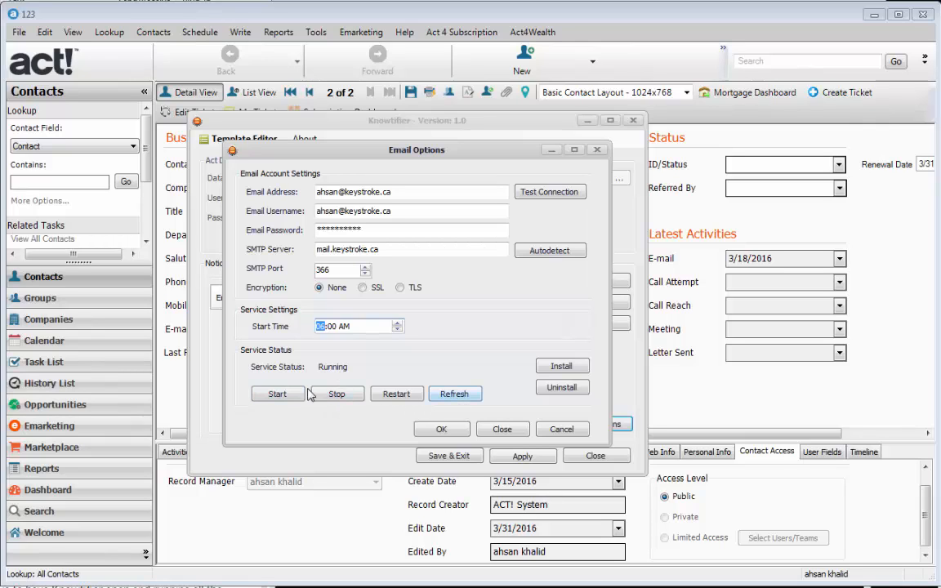
left_click(346, 398)
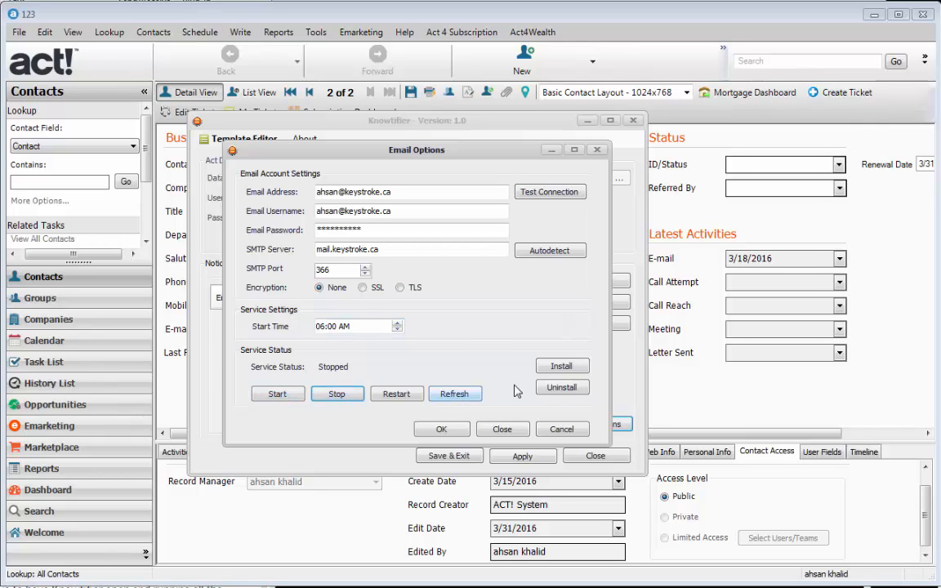
left_click(562, 387)
left_click(367, 373)
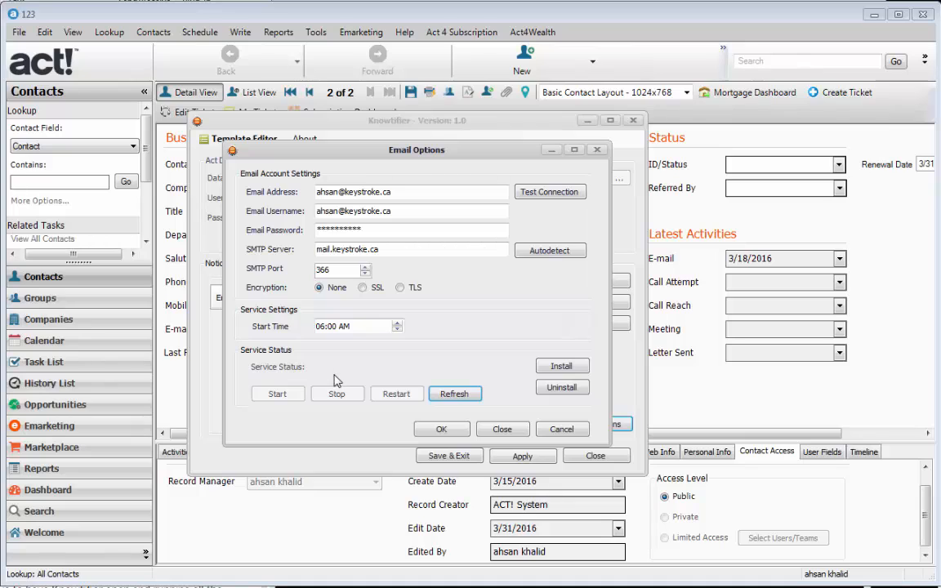
Step: Reinstall and start the notification service, then close Email Options
left_click(561, 367)
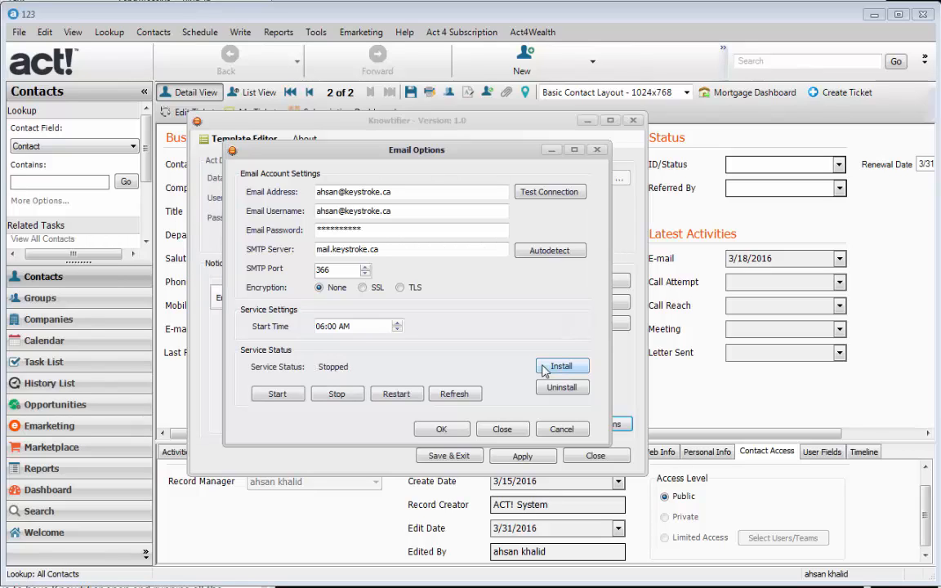
left_click(286, 399)
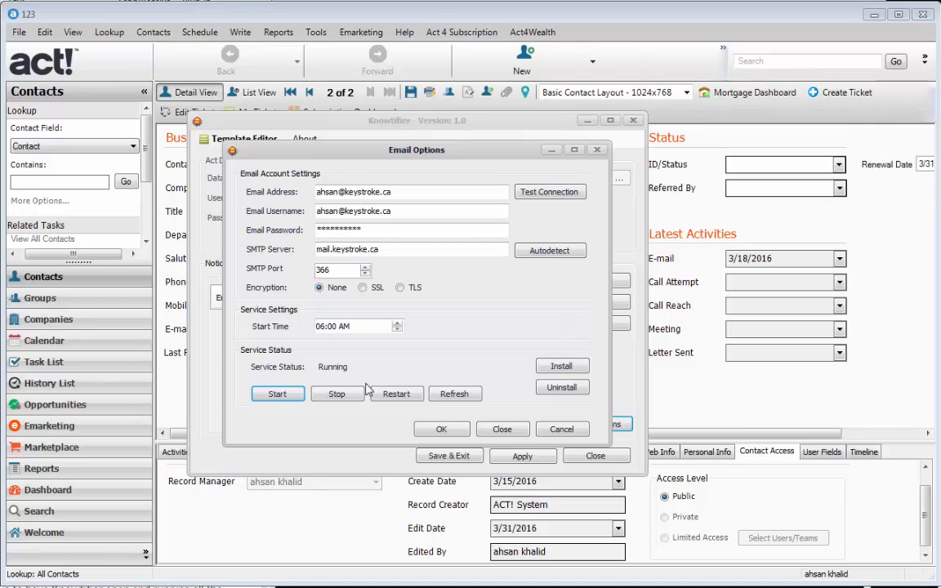
left_click(441, 430)
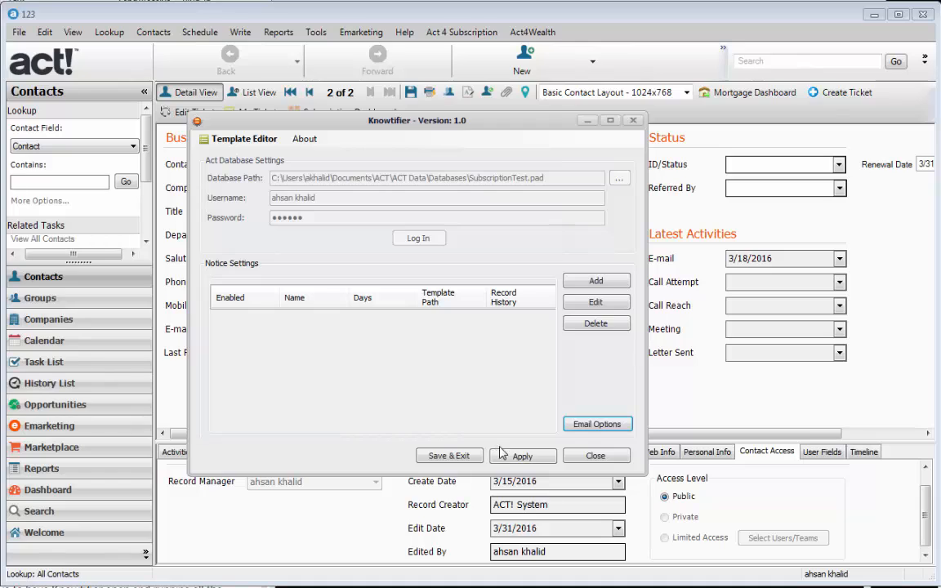
Step: Apply and save the settings, then load a blank Mail Merge document in the Template Editor
left_click(502, 458)
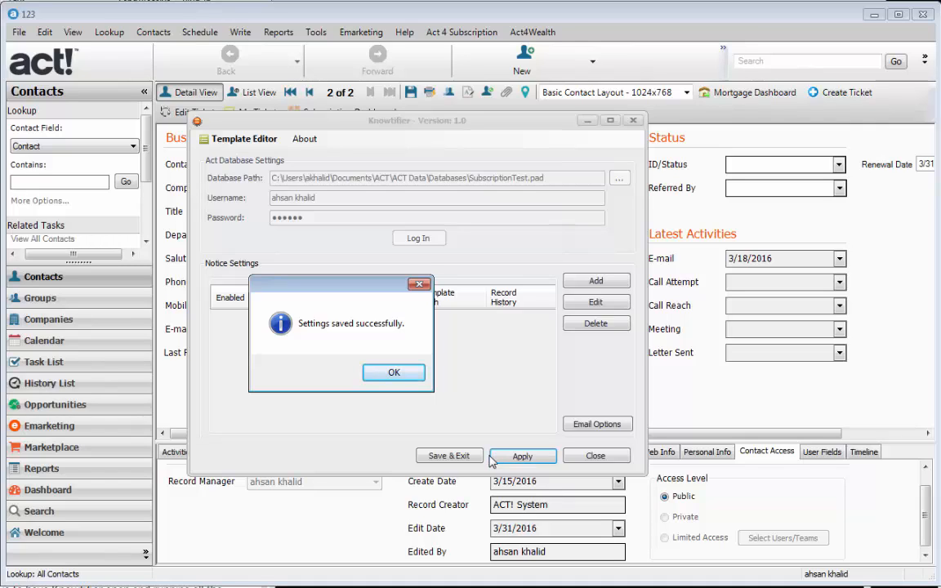
left_click(380, 373)
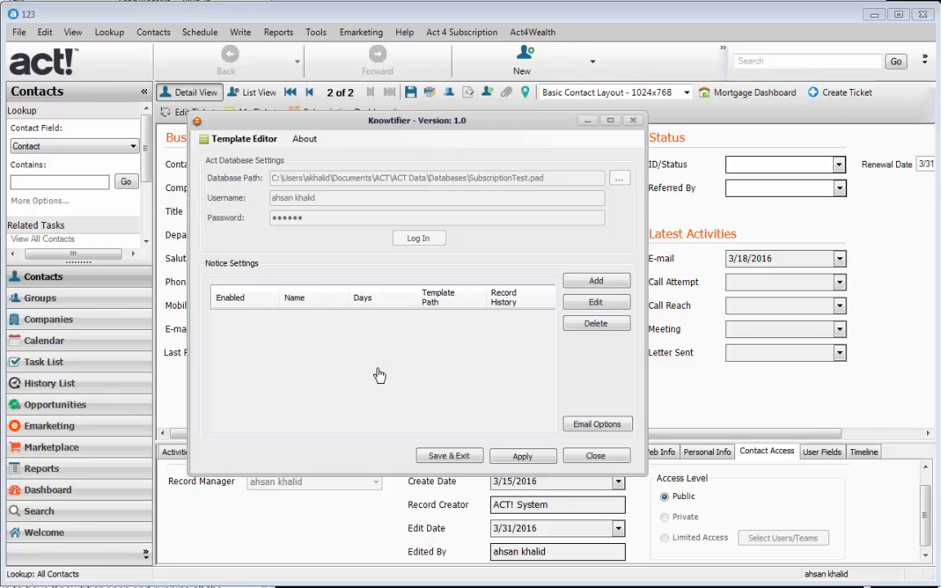
left_click(245, 142)
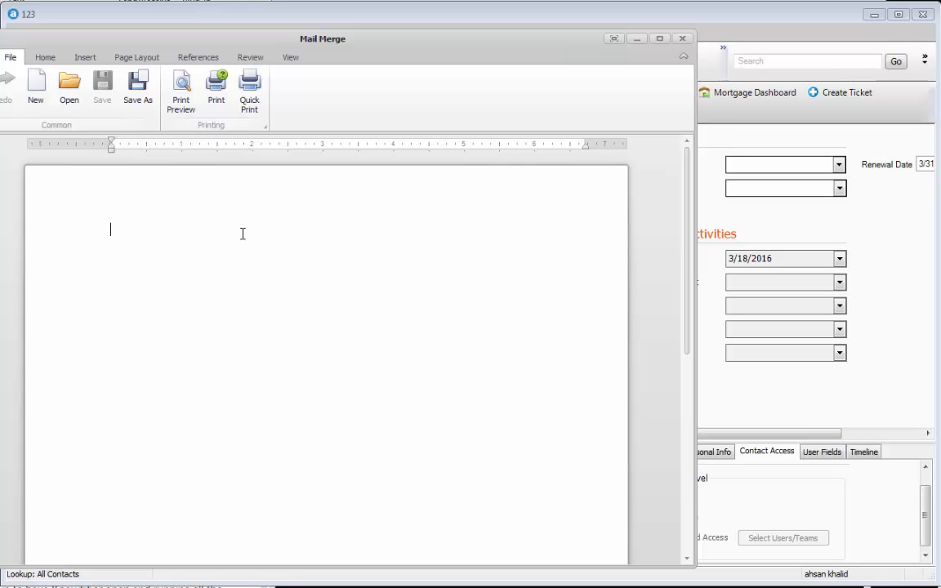
Step: Arrange the Mail Merge and Insert Merge Field windows and set the record type to Contact
left_click_drag(316, 31, 587, 38)
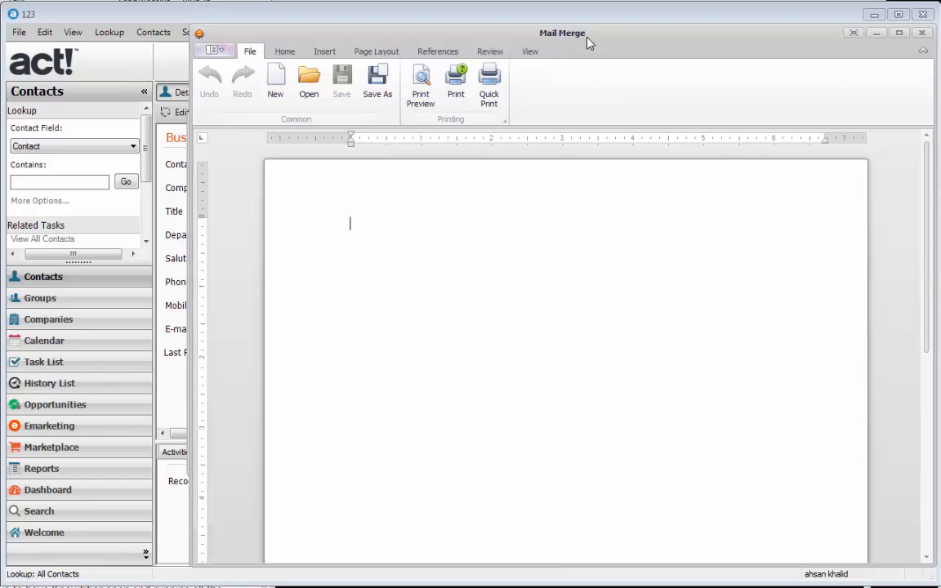
left_click_drag(0, 10, 130, 26)
left_click(421, 203)
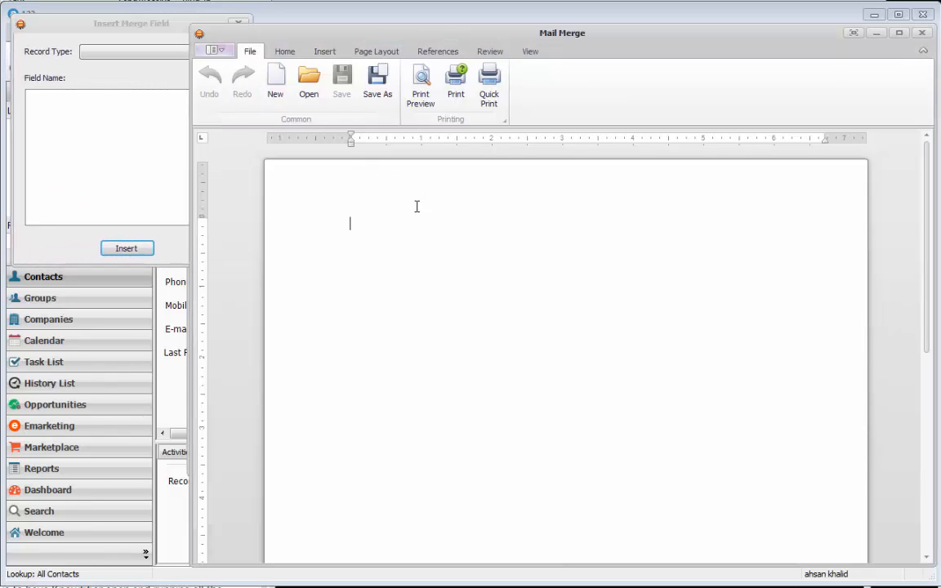
left_click(127, 109)
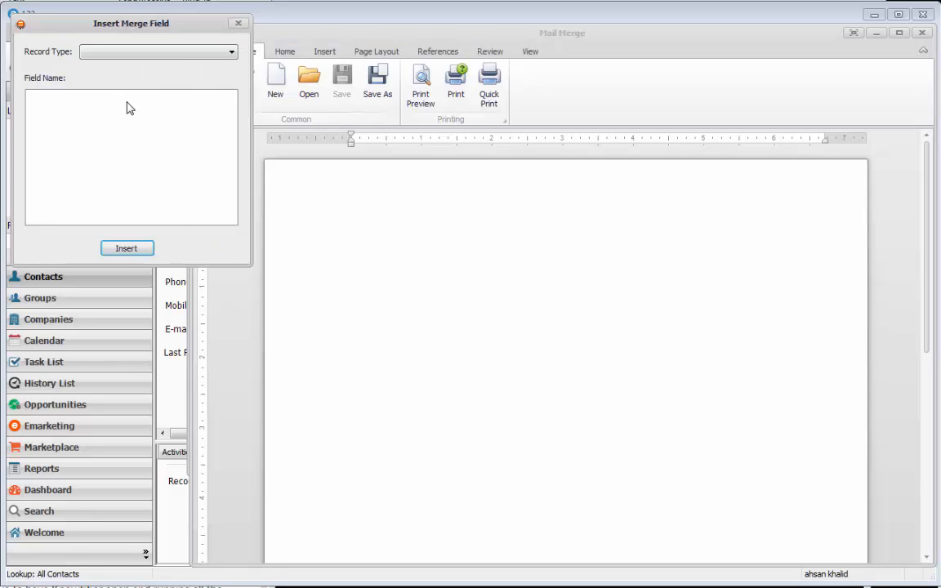
mouse_move(122, 24)
left_mouse_down()
mouse_move(131, 24)
mouse_move(122, 26)
left_mouse_up()
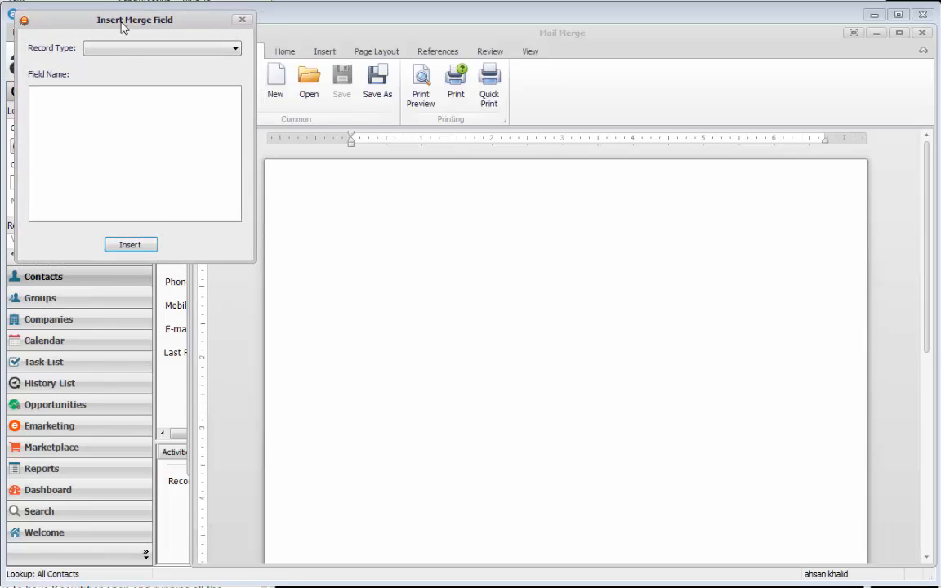
left_click(131, 51)
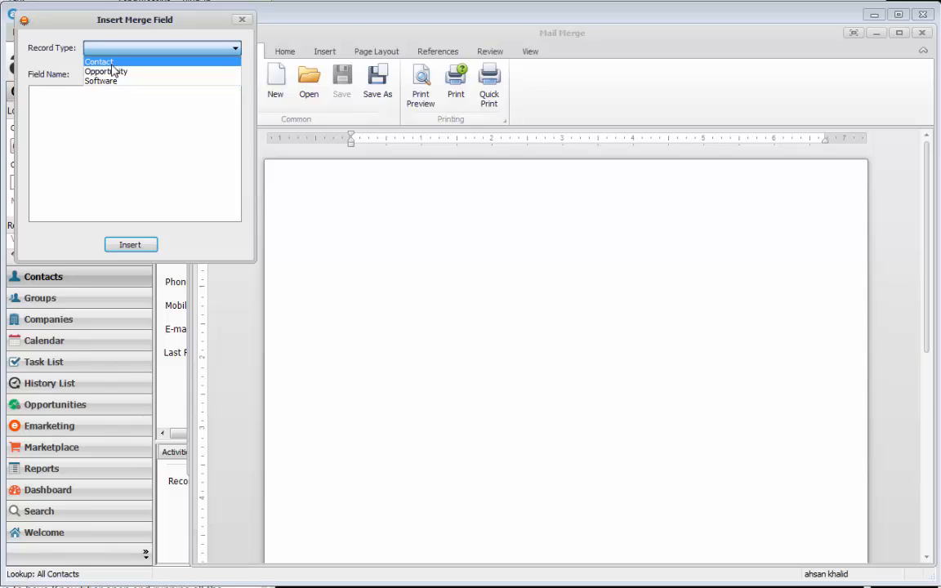
left_click(109, 63)
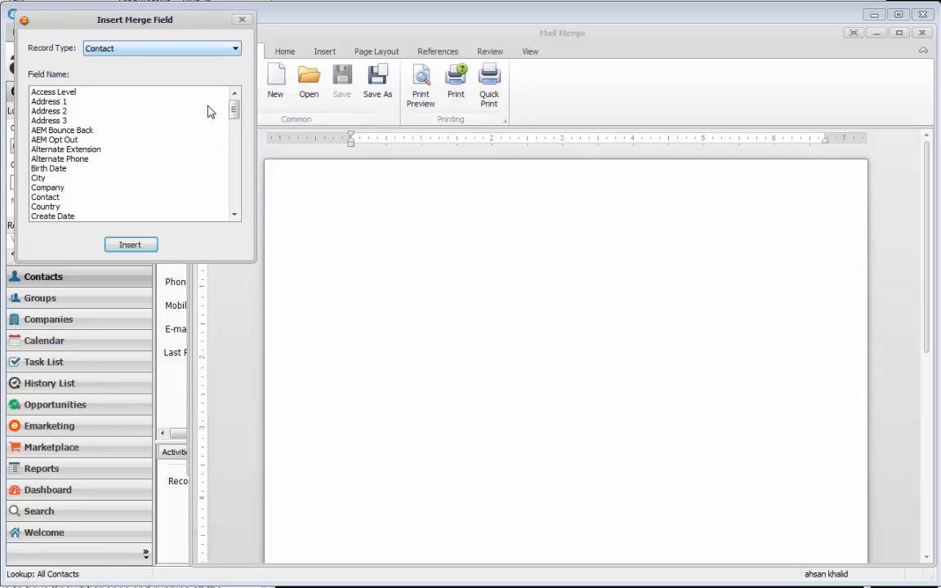
mouse_move(235, 115)
left_mouse_down()
mouse_move(233, 222)
mouse_move(234, 99)
left_mouse_up()
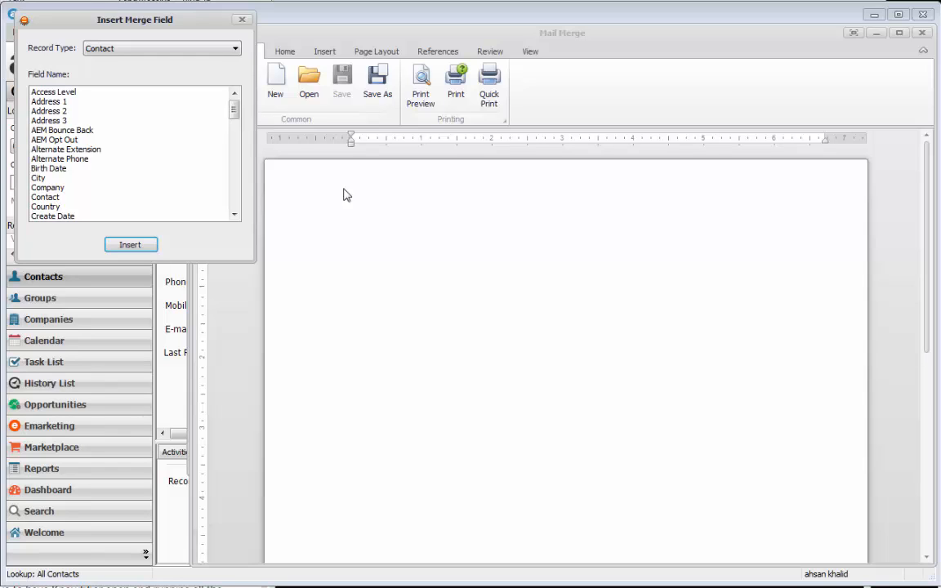
Step: Insert template_header.jpg at the top of the letter and make it shorter
left_click(379, 239)
left_click(281, 54)
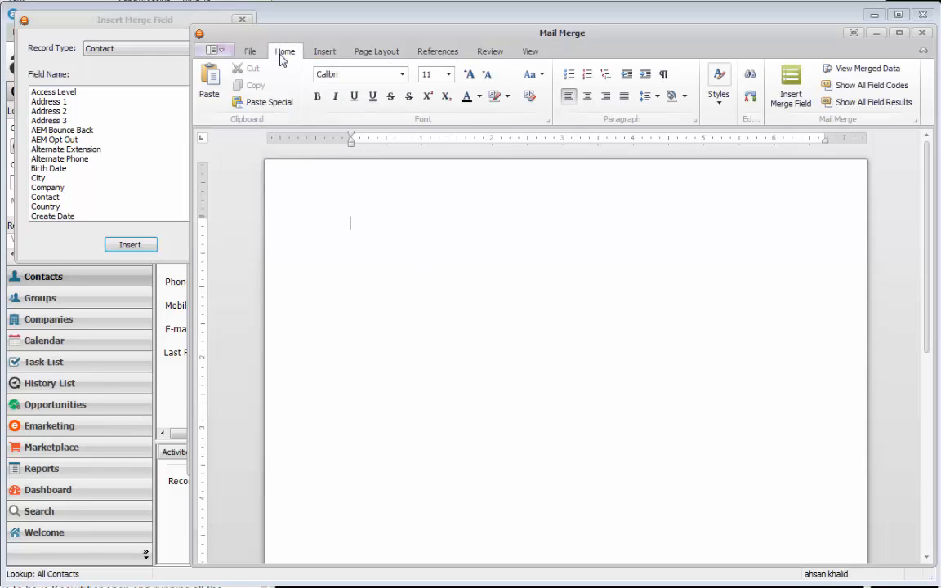
left_click(323, 57)
left_click(336, 80)
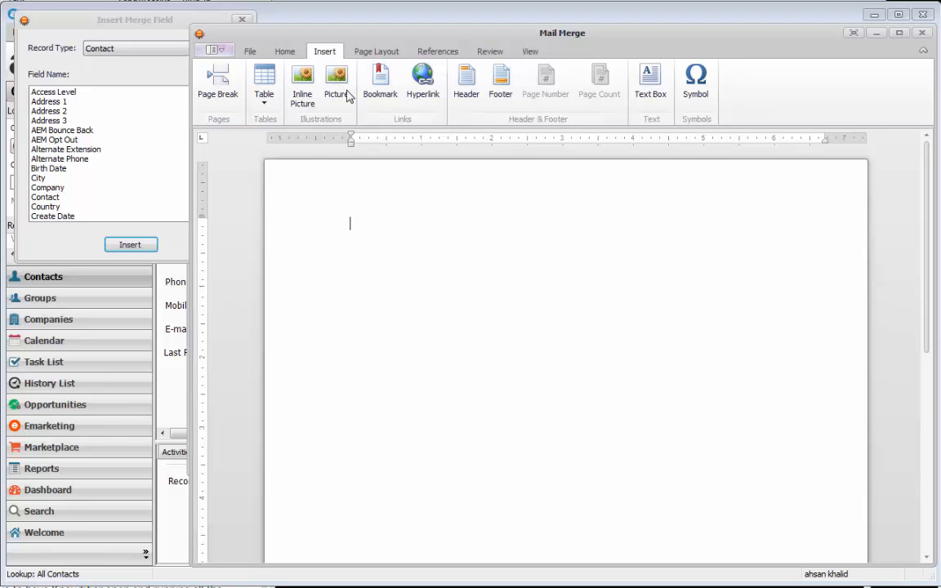
double_click(377, 124)
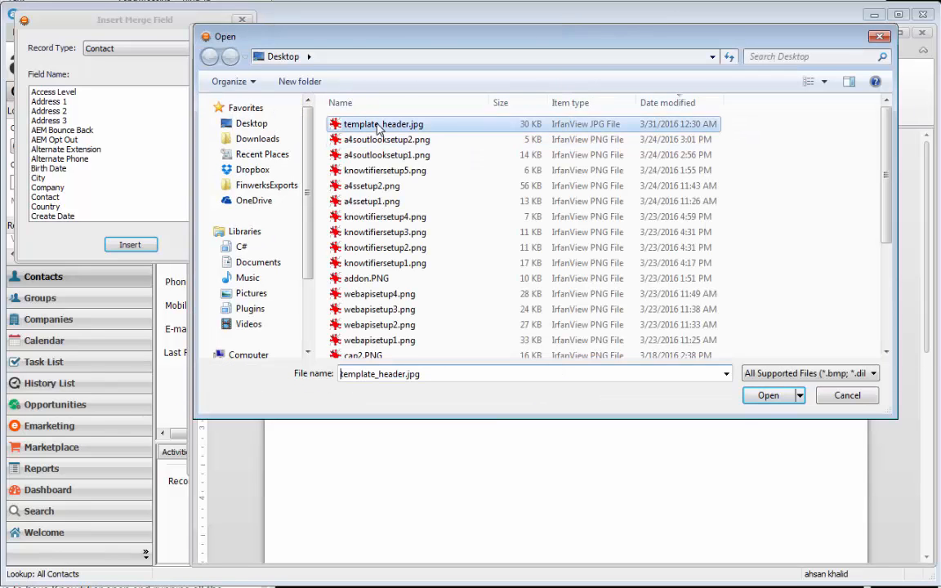
left_click(433, 294)
left_click_drag(587, 377, 562, 361)
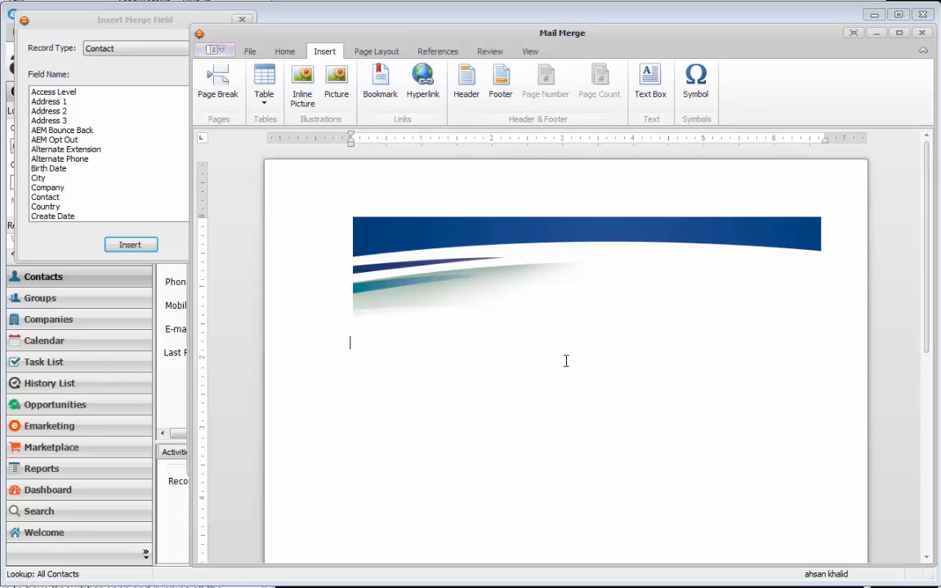
Step: Type the greeting 'Hello', correcting the 'Hekk' typo
type("Hello")
Step: Insert the Contact merge field right after 'Hello' in the greeting
left_click(65, 190)
scroll(66, 188, "down", 3)
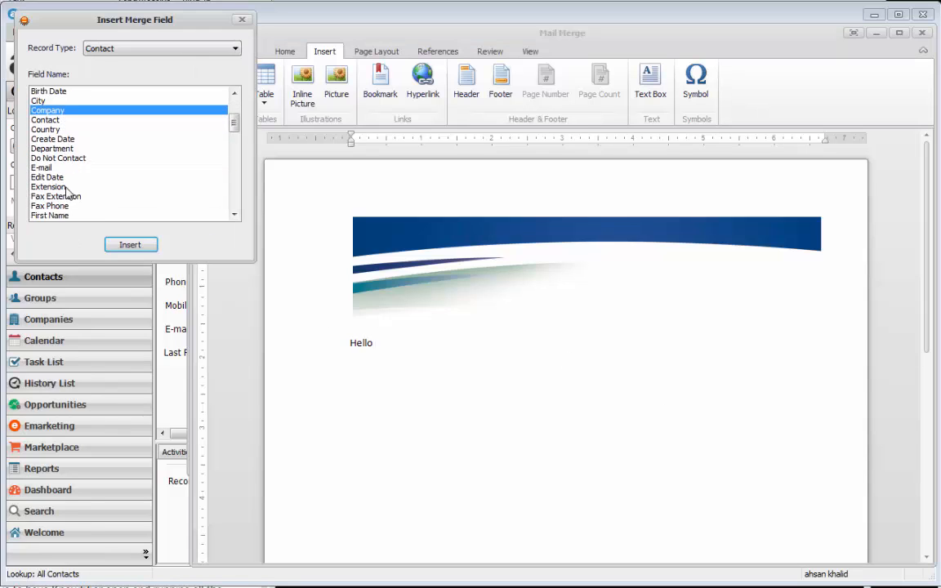
left_click(56, 110)
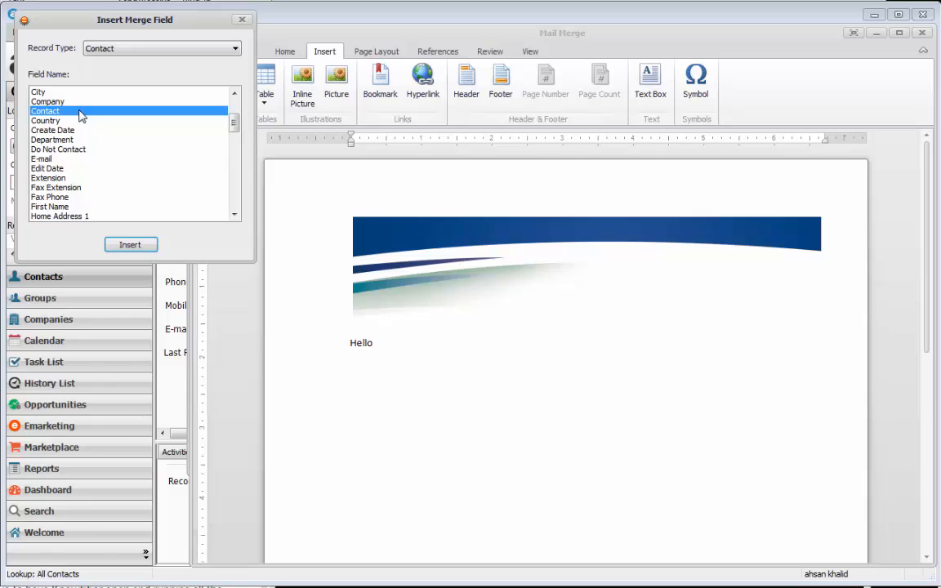
double_click(80, 113)
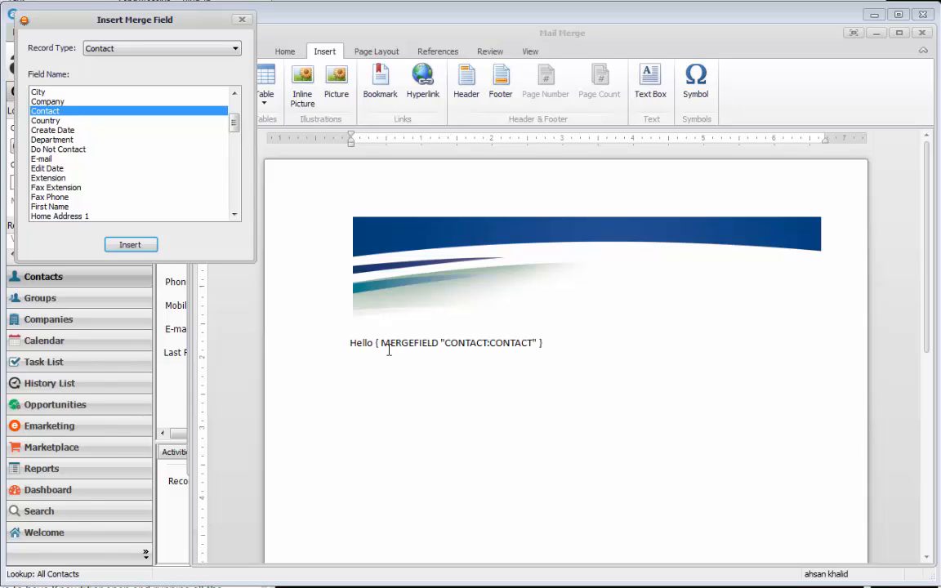
left_click(565, 347)
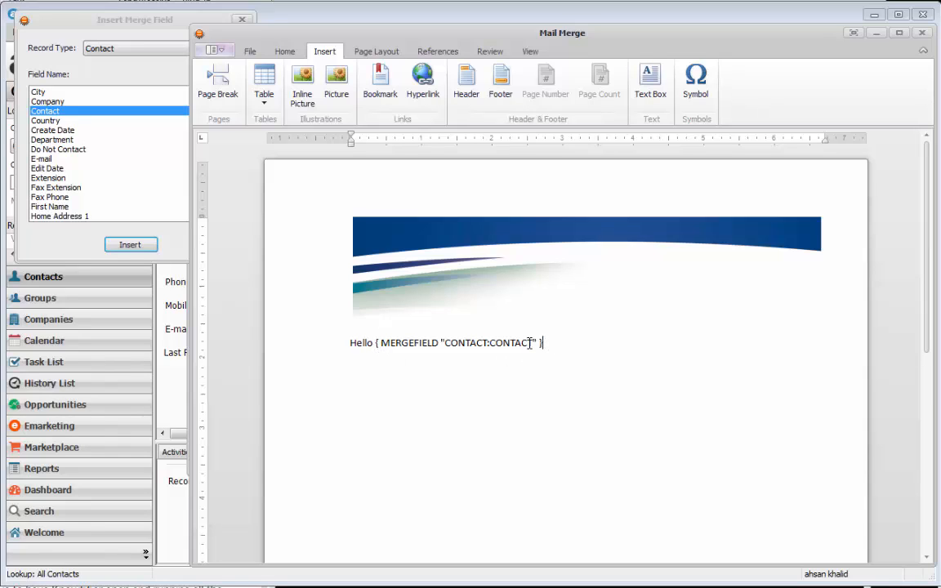
left_click_drag(537, 342, 422, 346)
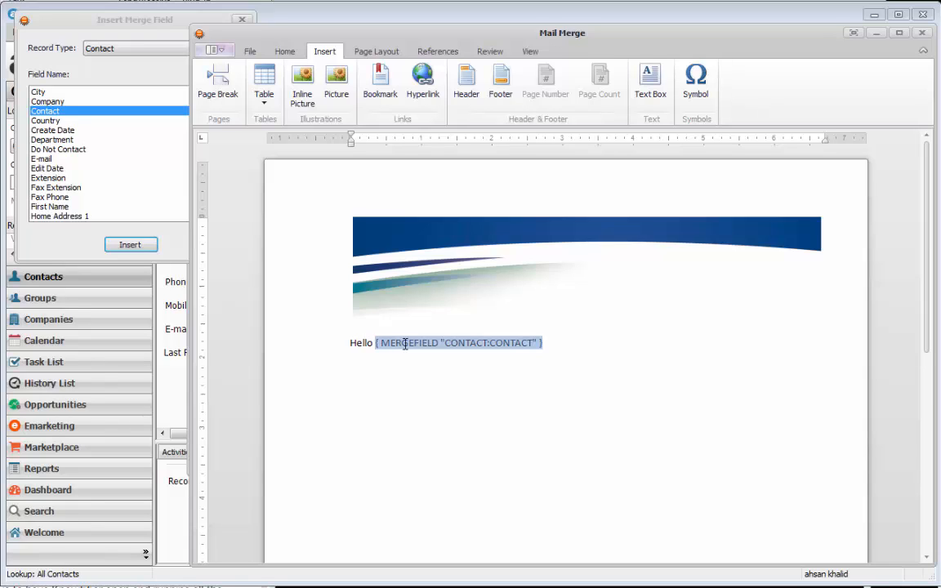
left_click(608, 351)
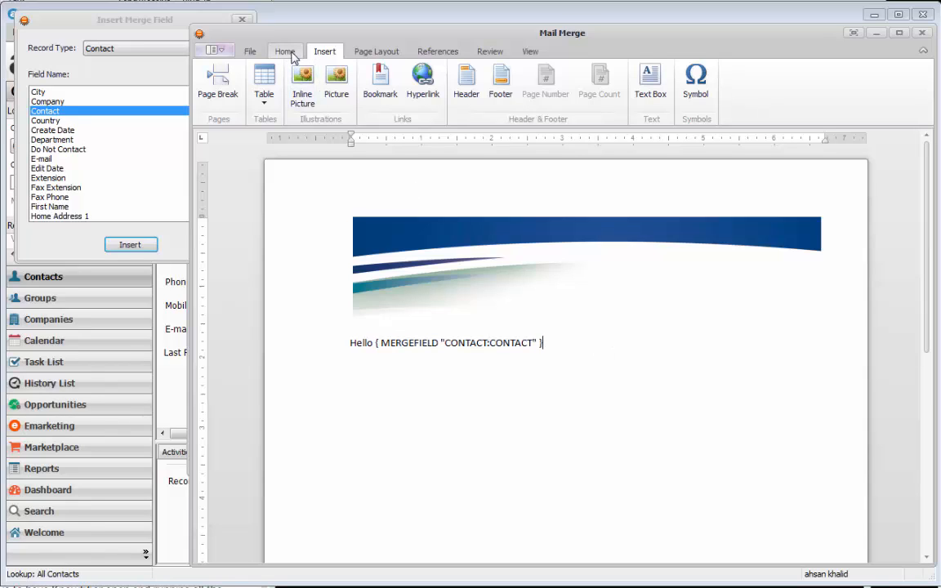
Step: Confirm Contact as record type, then toggle View Merged Data on and back off
left_click(286, 51)
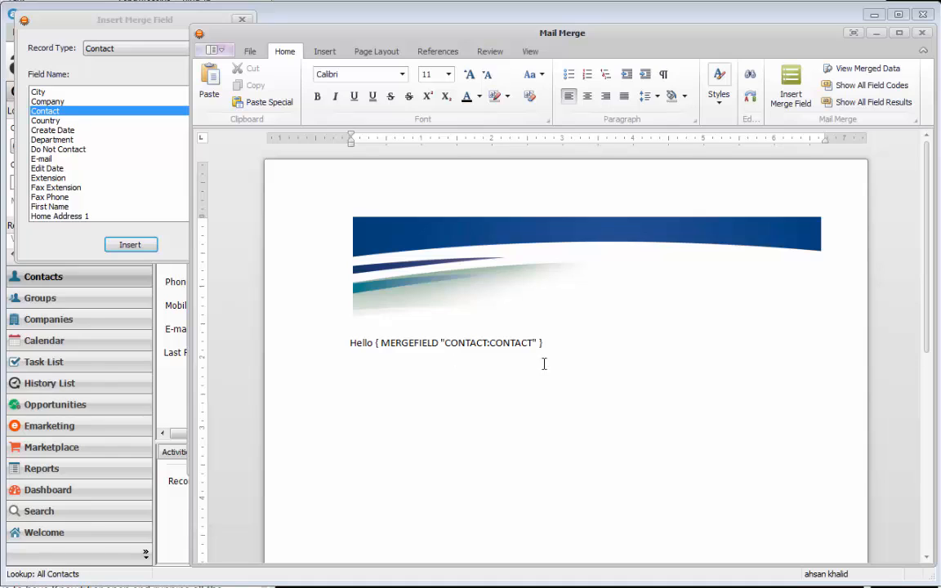
left_click(148, 54)
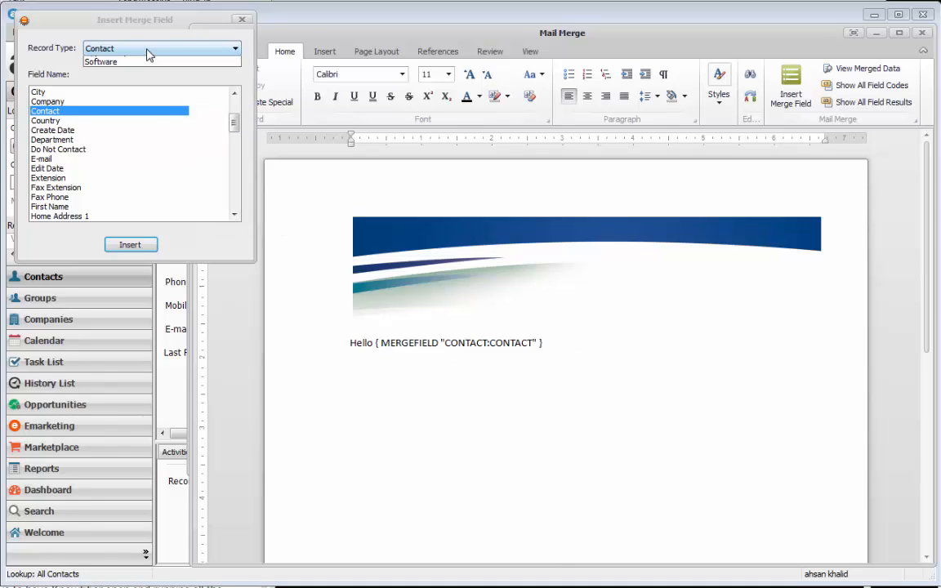
left_click(148, 54)
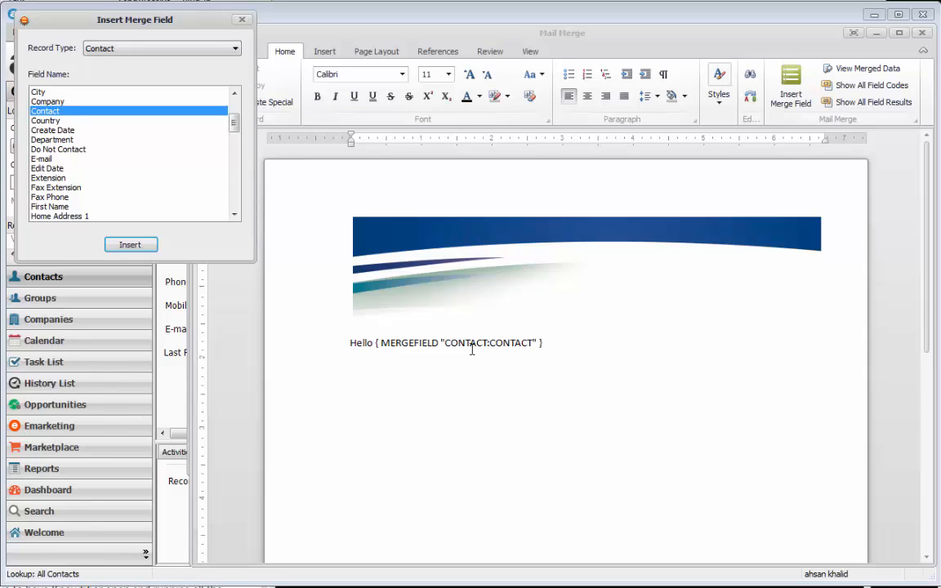
left_click(152, 51)
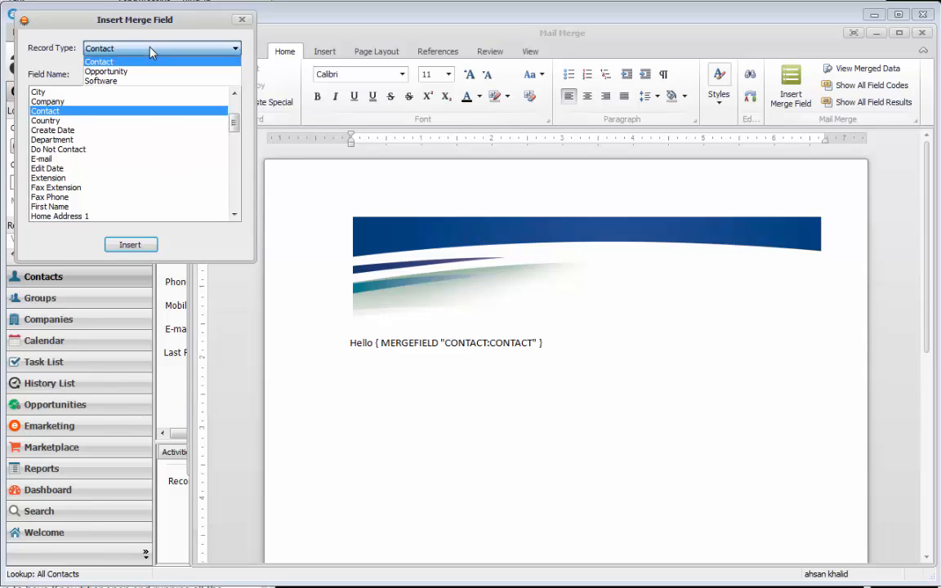
left_click(152, 51)
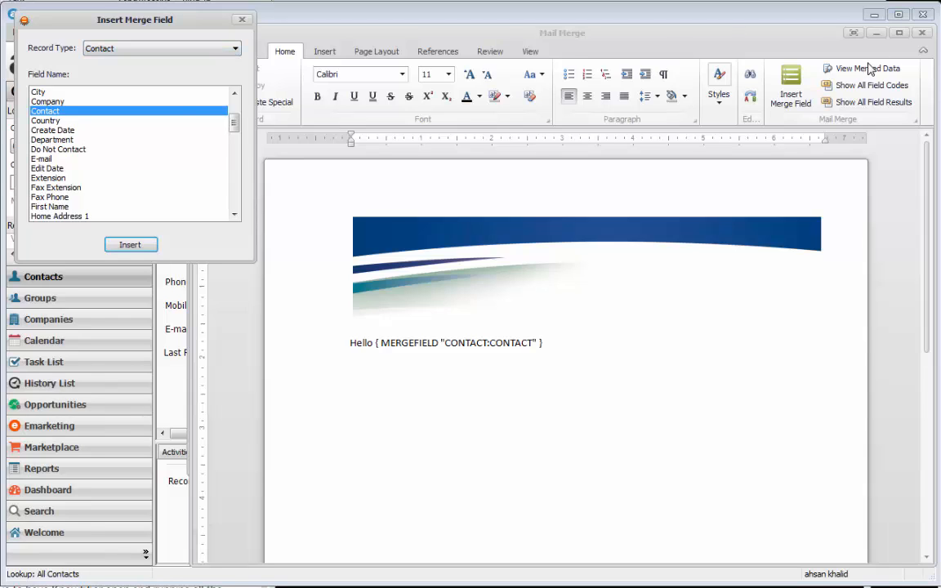
left_click(869, 69)
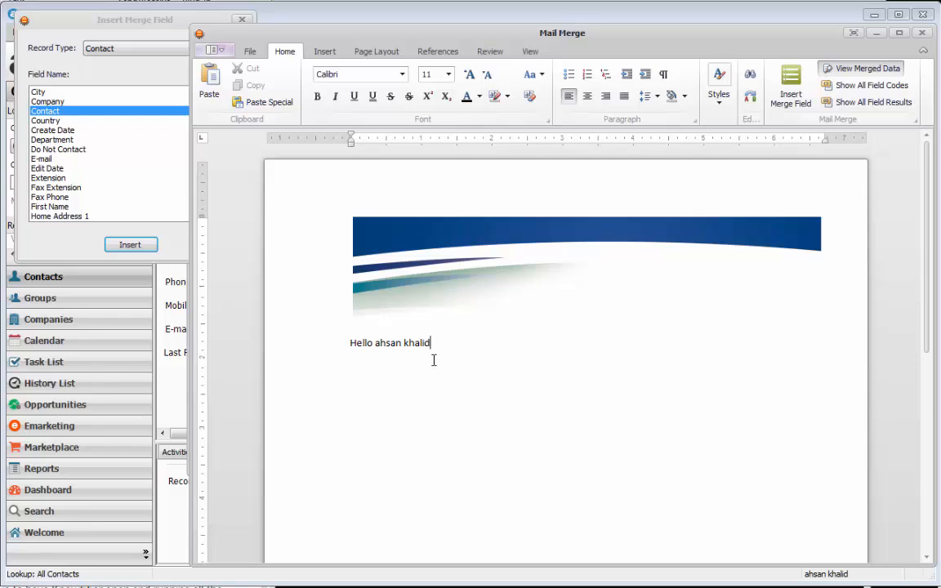
left_click(836, 71)
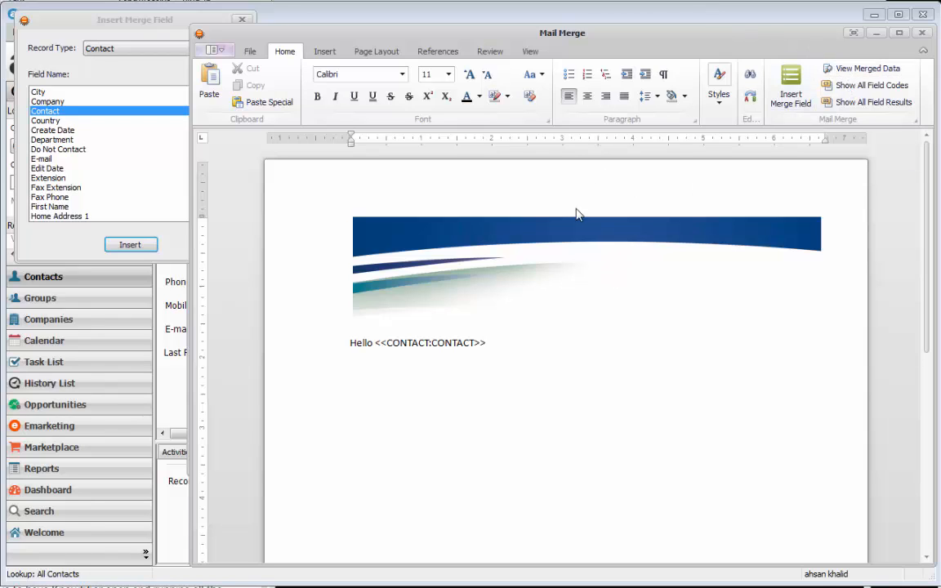
Step: Show all field codes and add 'Your contract is coming up for renewal soon. Your renewal date is:' below the greeting
left_click(867, 85)
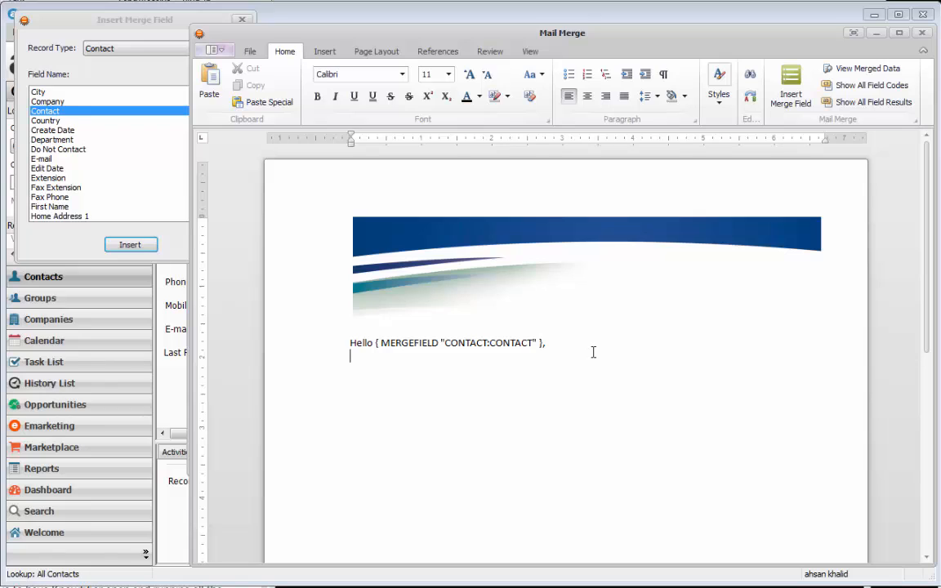
key("Return")
type("T")
key("BackSpace")
type("Your contract is coming up for renew")
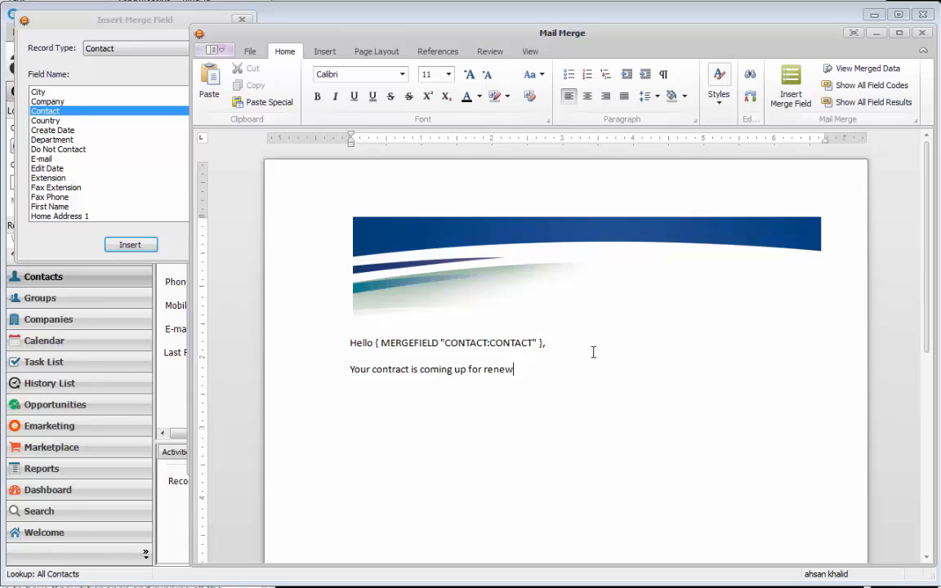
type("al soon. Your renewal date is :")
key("BackSpace")
key("BackSpace")
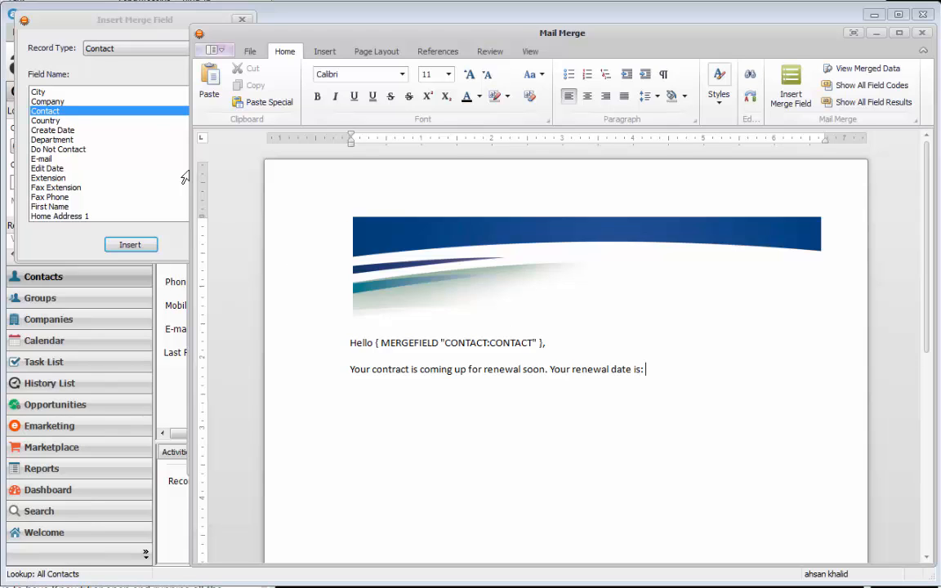
left_click(147, 129)
Step: Insert the Renewal Date merge field after the sentence and preview it merged as 3/31/2016
left_click_drag(235, 124, 235, 190)
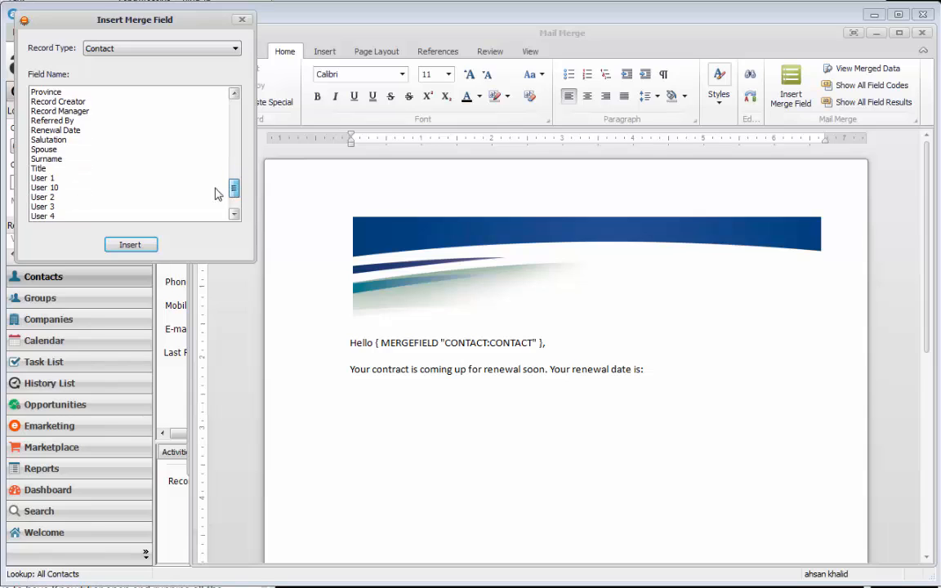
left_click(73, 130)
left_click(125, 245)
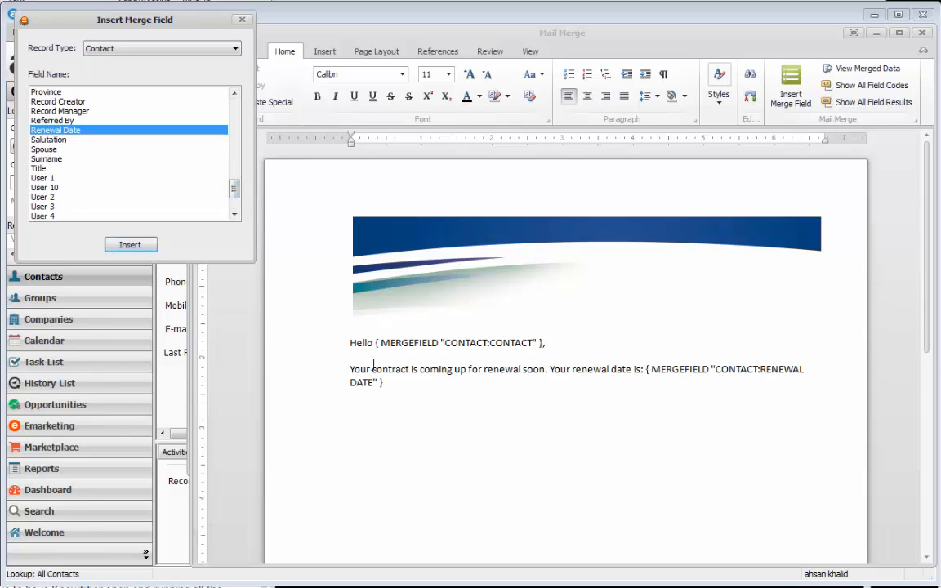
left_click(443, 396)
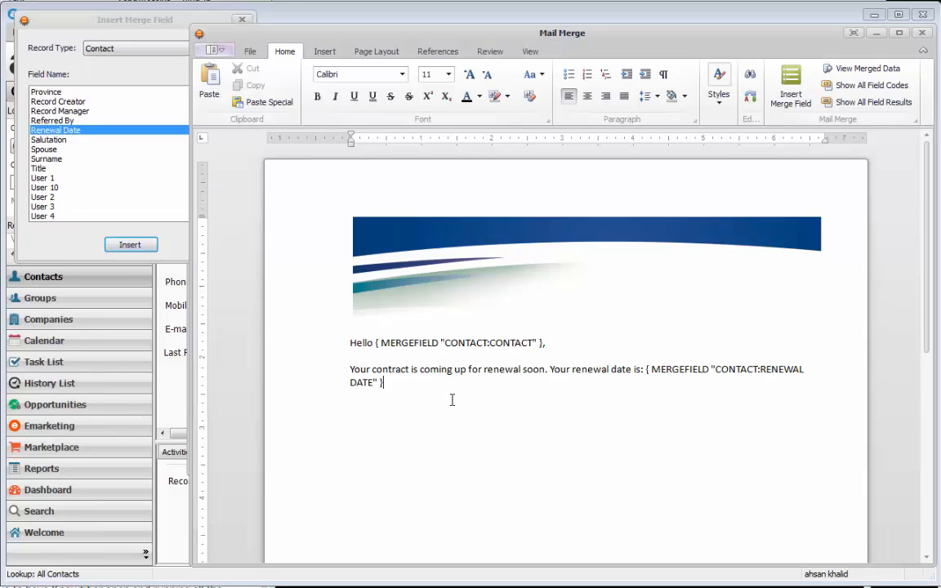
left_click(864, 72)
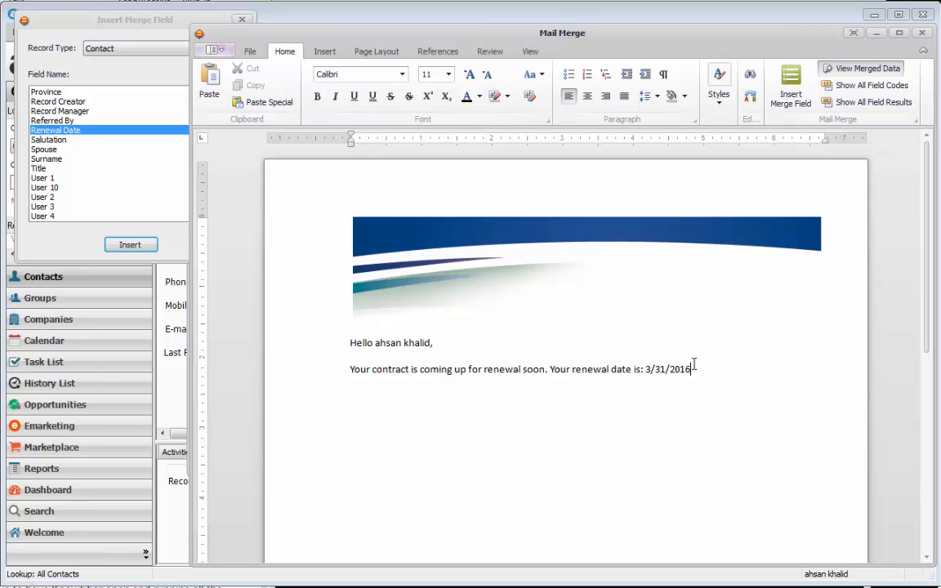
left_click(614, 4)
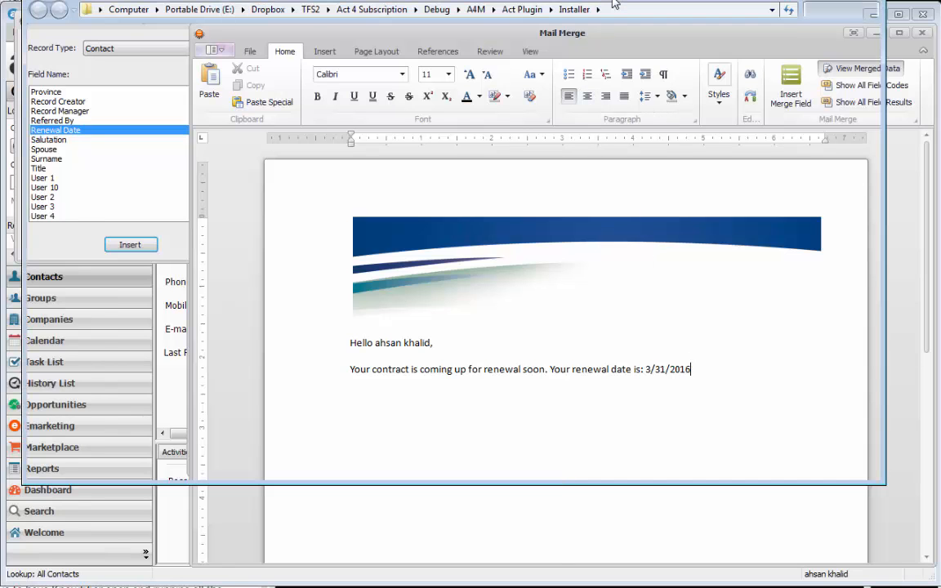
left_click(247, 489)
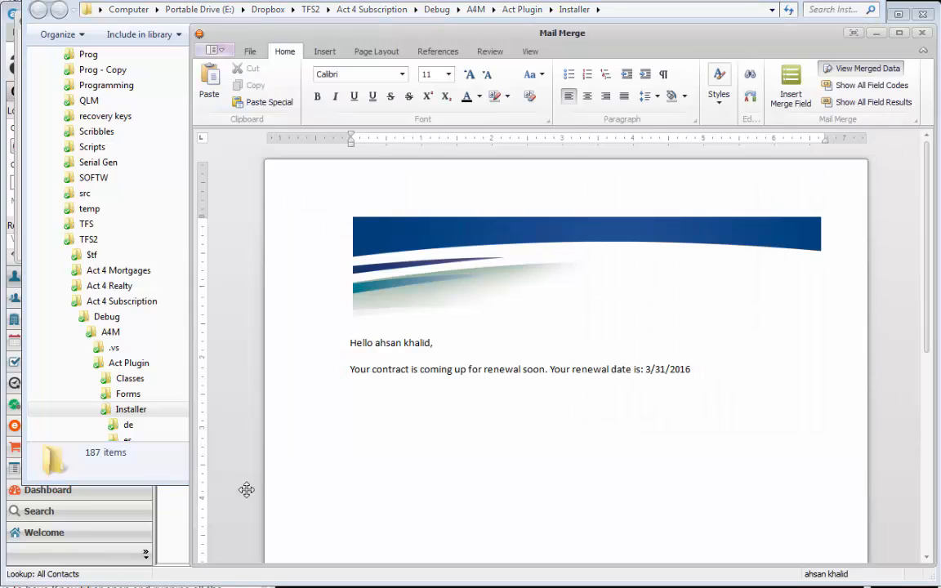
left_click(173, 536)
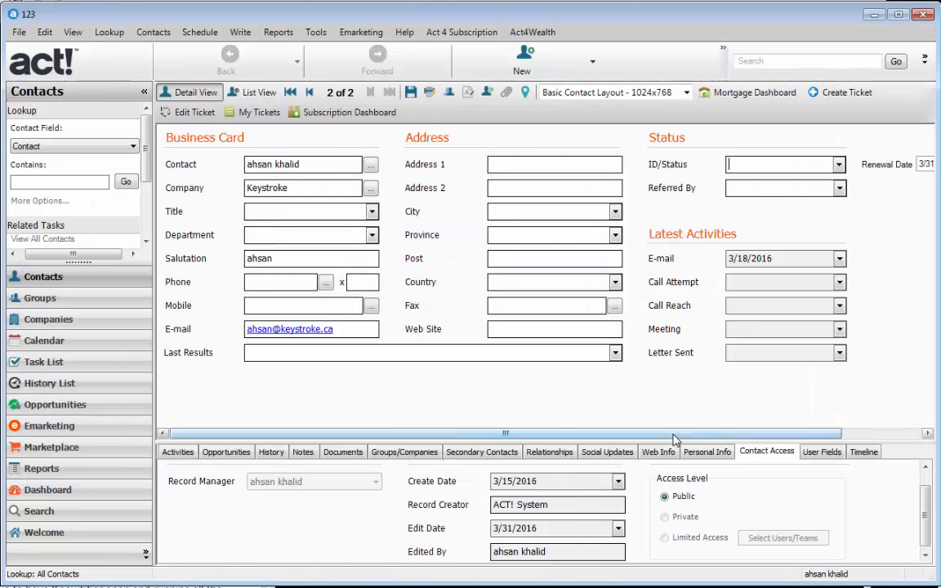
left_click_drag(673, 437, 753, 436)
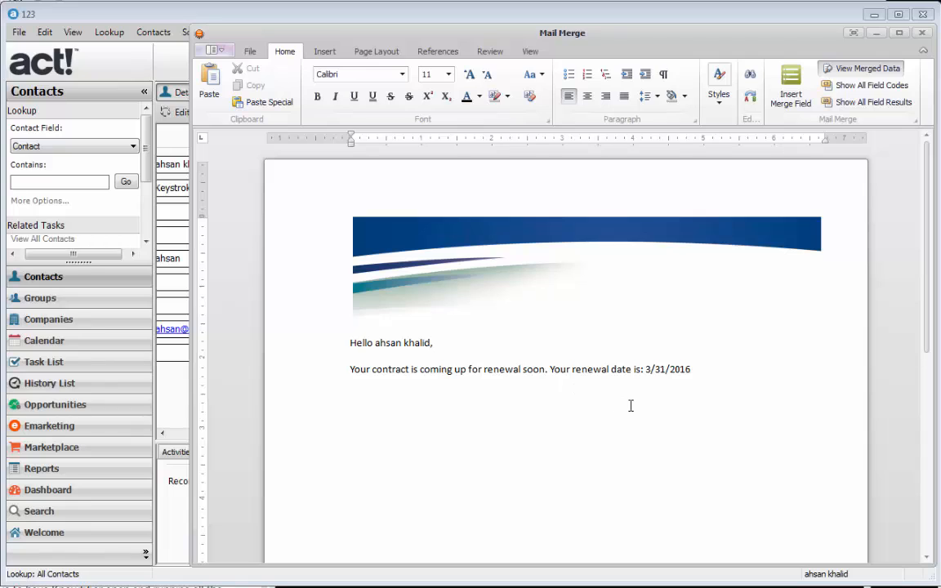
left_click(629, 405)
Step: Save the letter as the template 'Renewal Notice' and close the Mail Merge editor
left_click(251, 52)
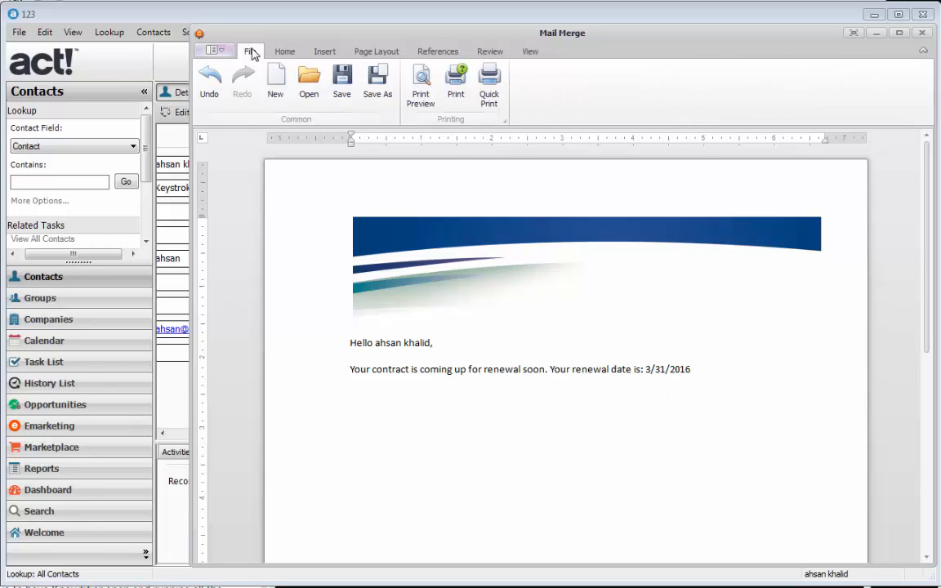
left_click(378, 93)
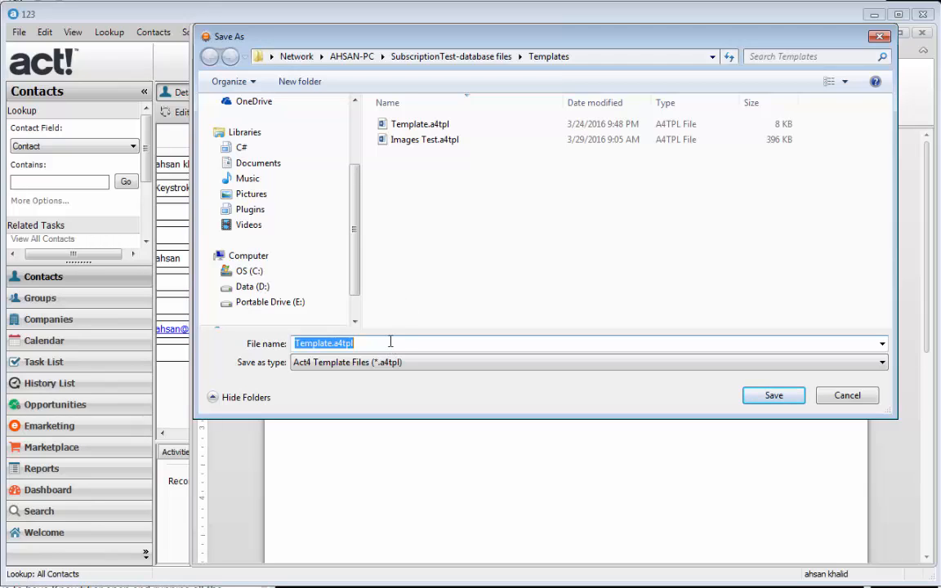
type("Re")
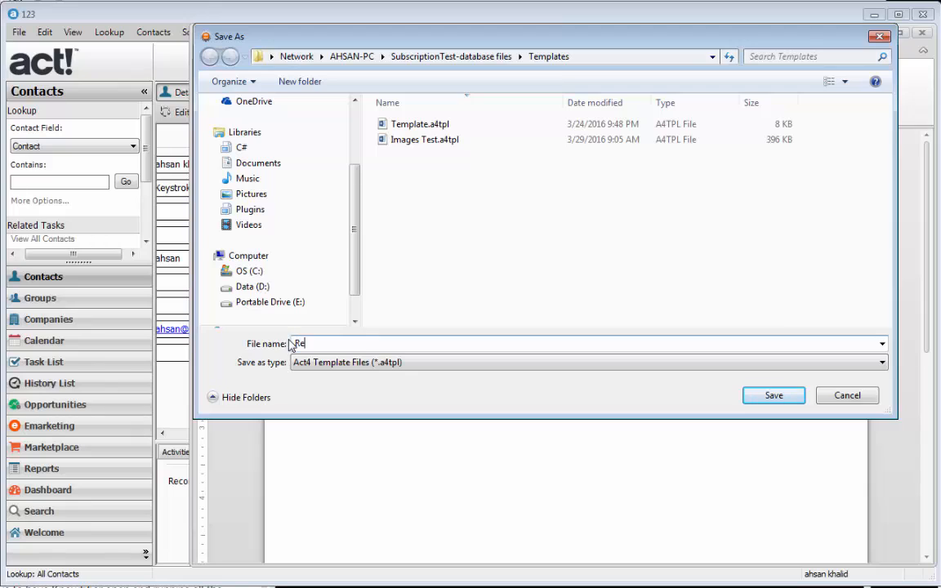
type("newal Notice")
key("Return")
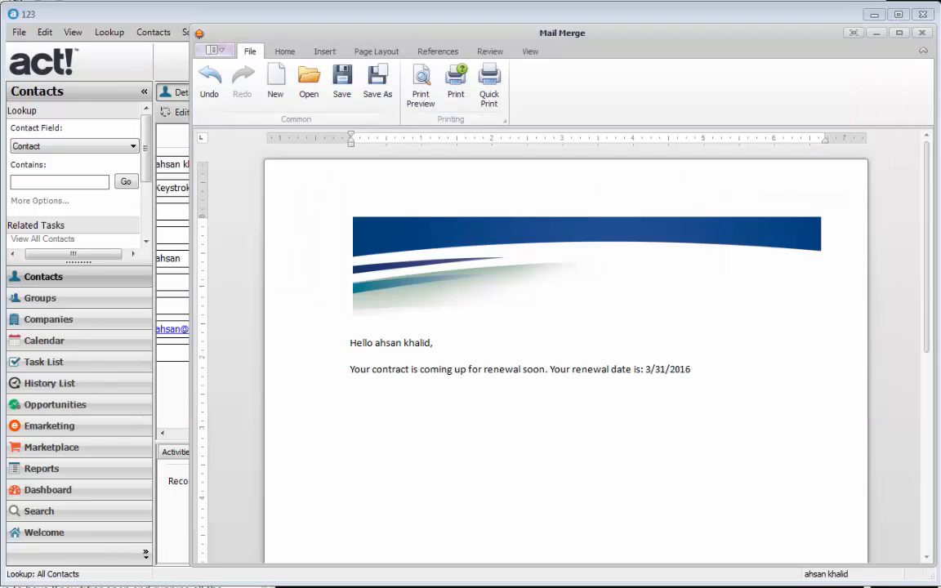
left_click(923, 32)
Step: Confirm leaving the editor, then add a notice 'Renewal Notice' using the Renewal Notice.a4tpl template
left_click(388, 374)
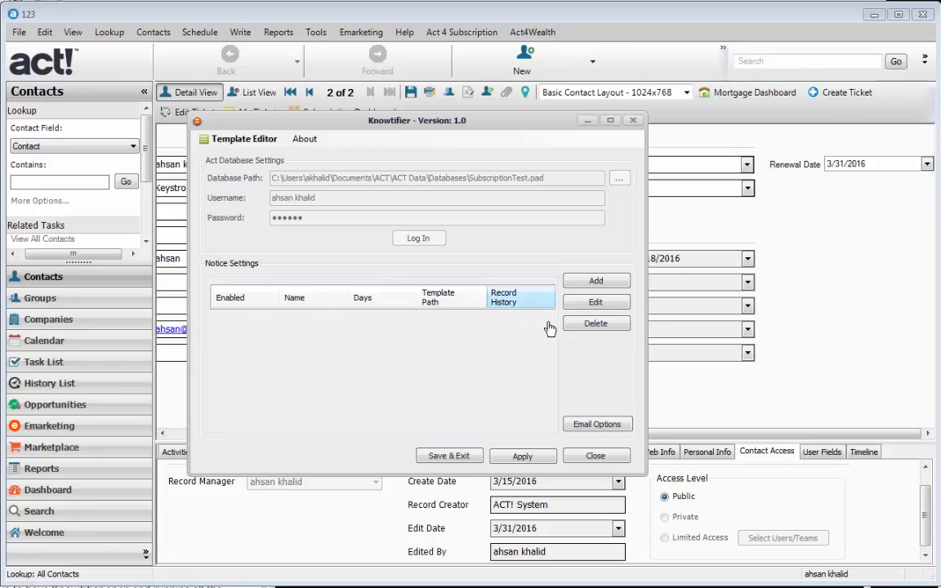
left_click(587, 282)
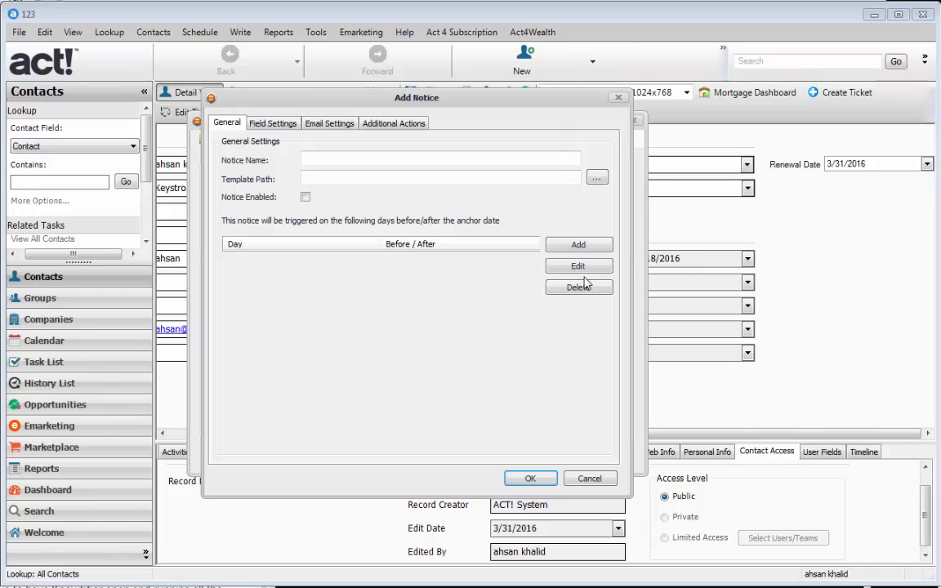
left_click(361, 157)
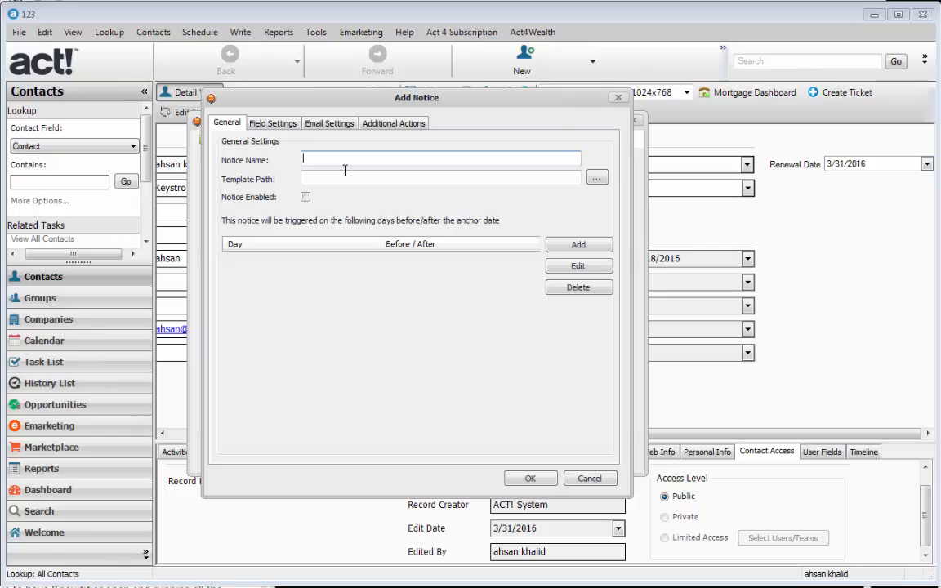
type("Renewal Notice")
key("Tab")
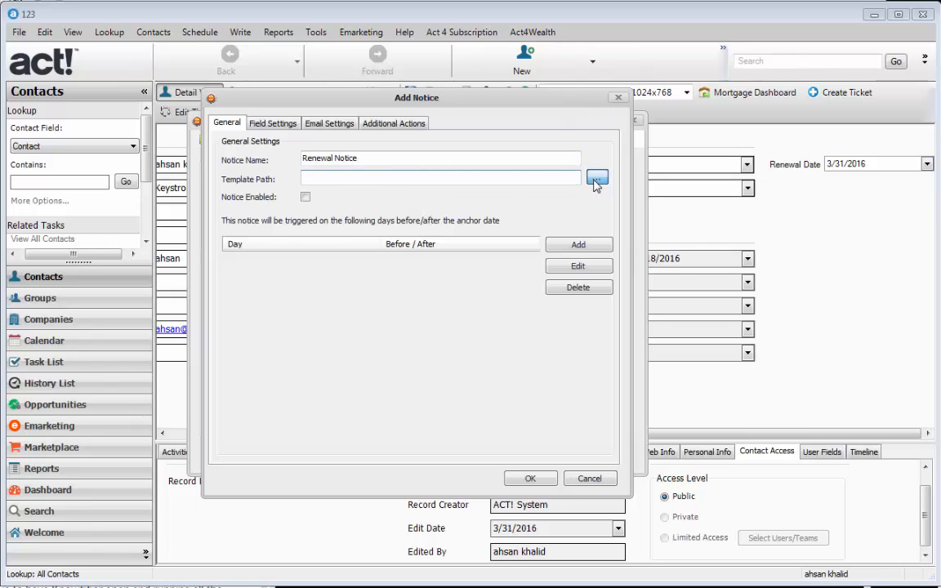
left_click(595, 180)
left_click(392, 206)
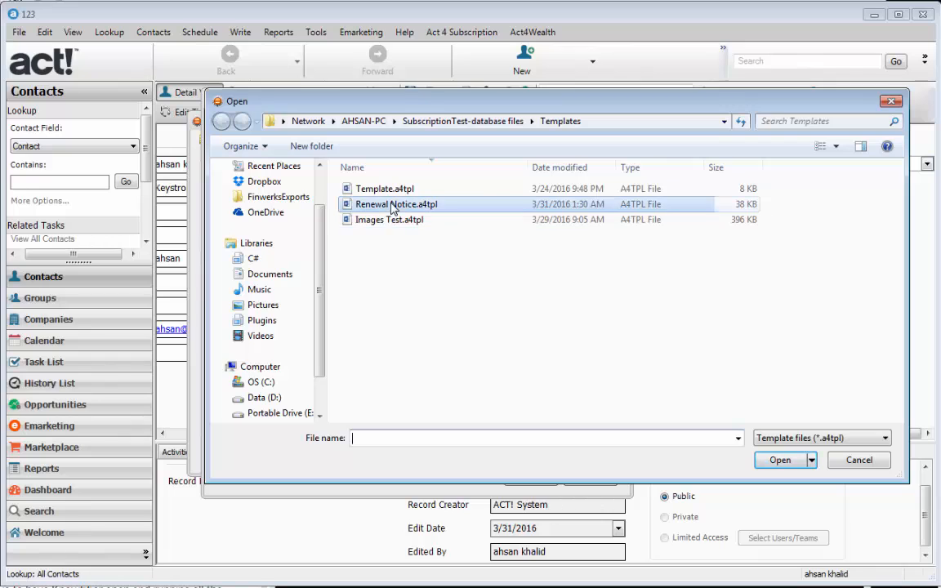
left_click(779, 461)
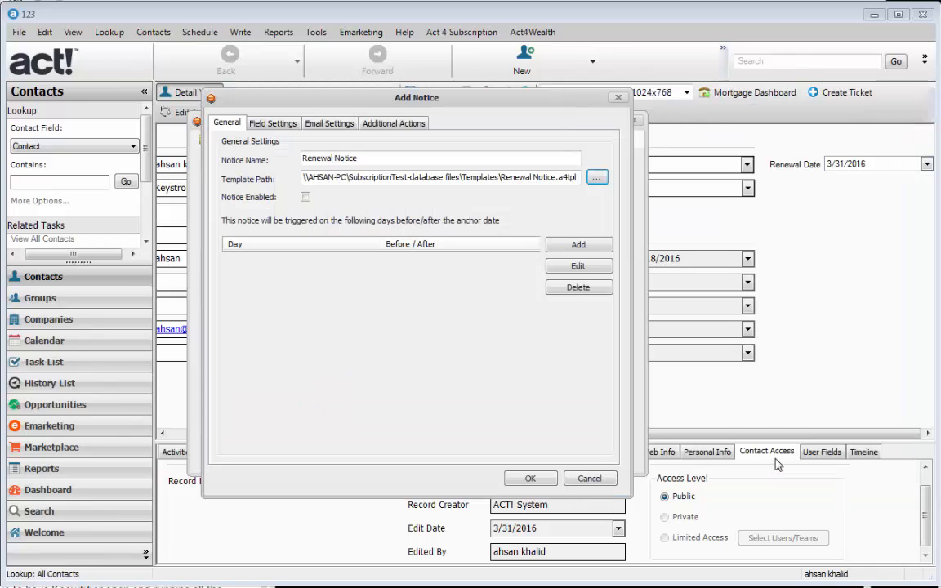
Step: Tick Notice Enabled on the Renewal Notice's General tab
left_click(304, 198)
Step: Add a trigger day of 30 days Before the anchor date
left_click(575, 249)
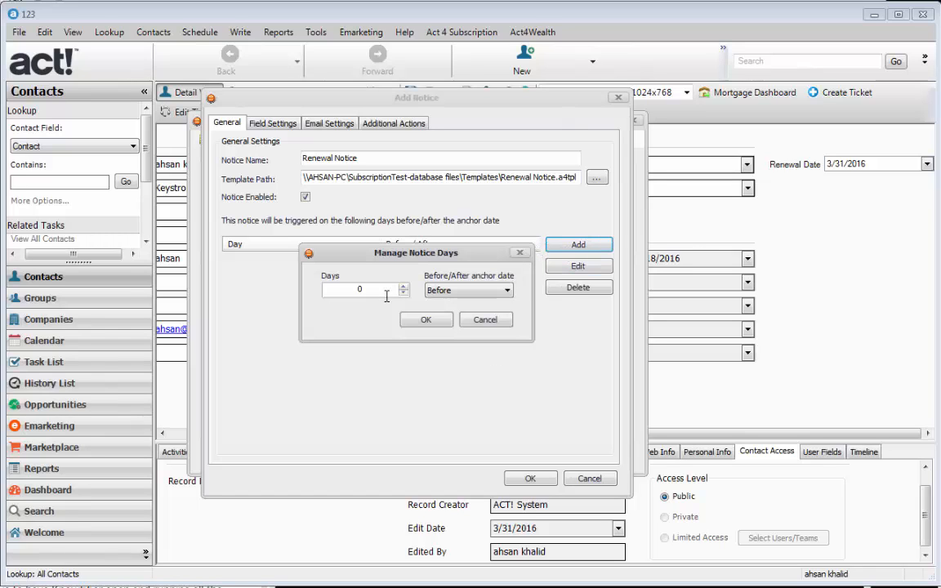
left_click_drag(387, 296, 320, 296)
type("30")
left_click(503, 297)
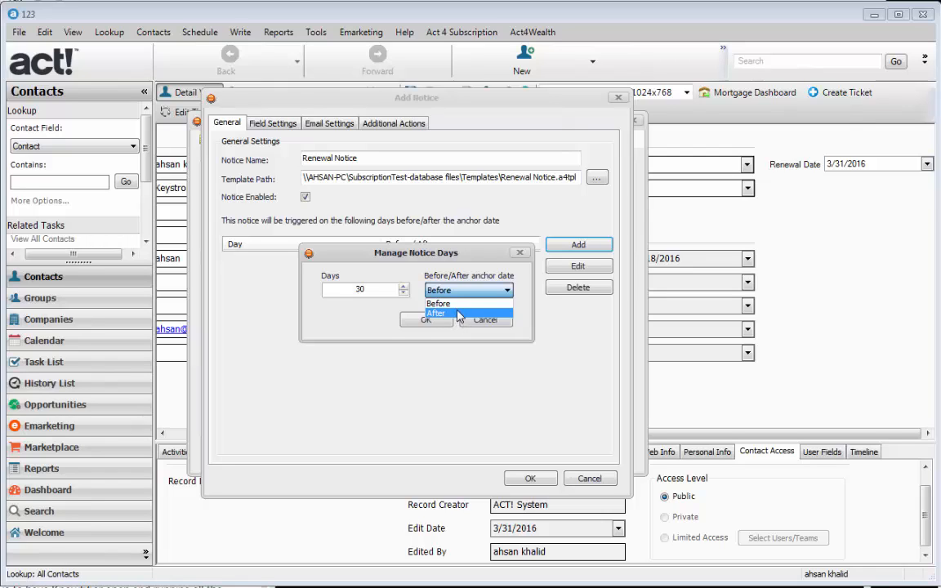
left_click(463, 305)
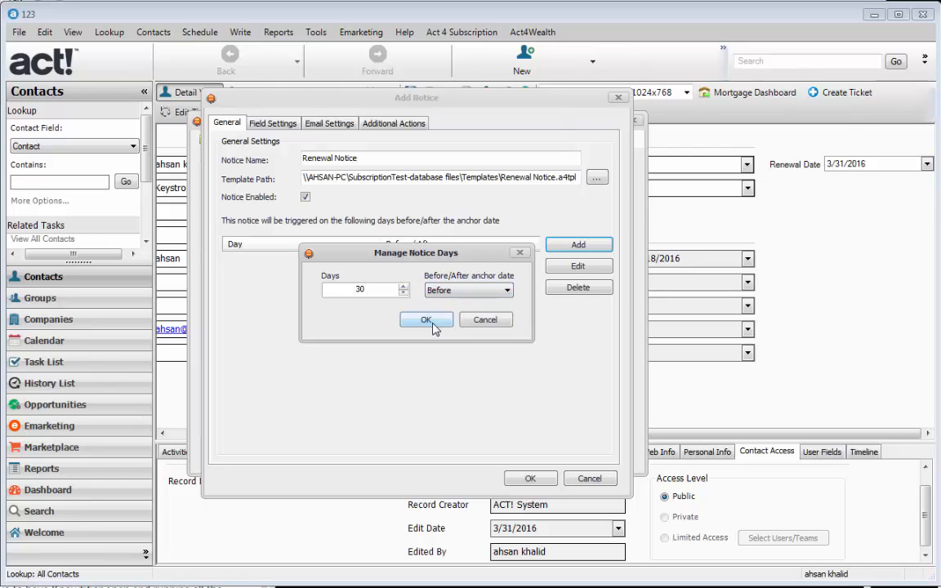
left_click(432, 323)
Step: Add trigger days of 14 and 0 days Before the anchor date
left_click(577, 245)
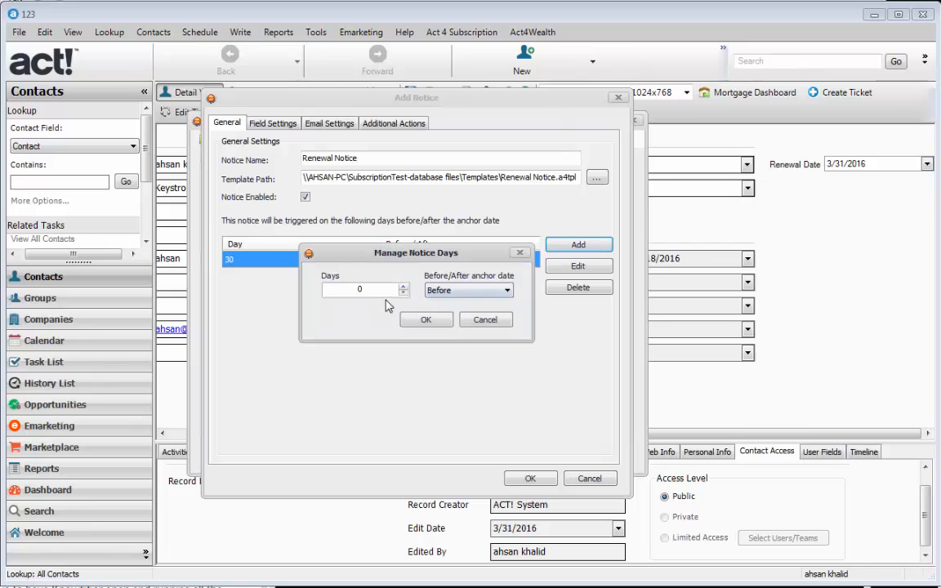
type("14")
left_click(426, 319)
left_click(570, 250)
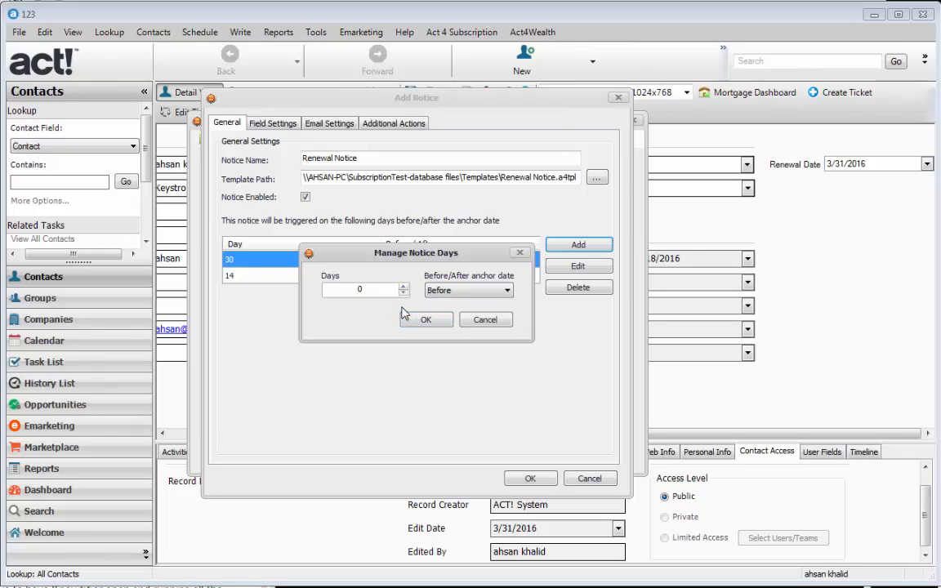
left_click(455, 291)
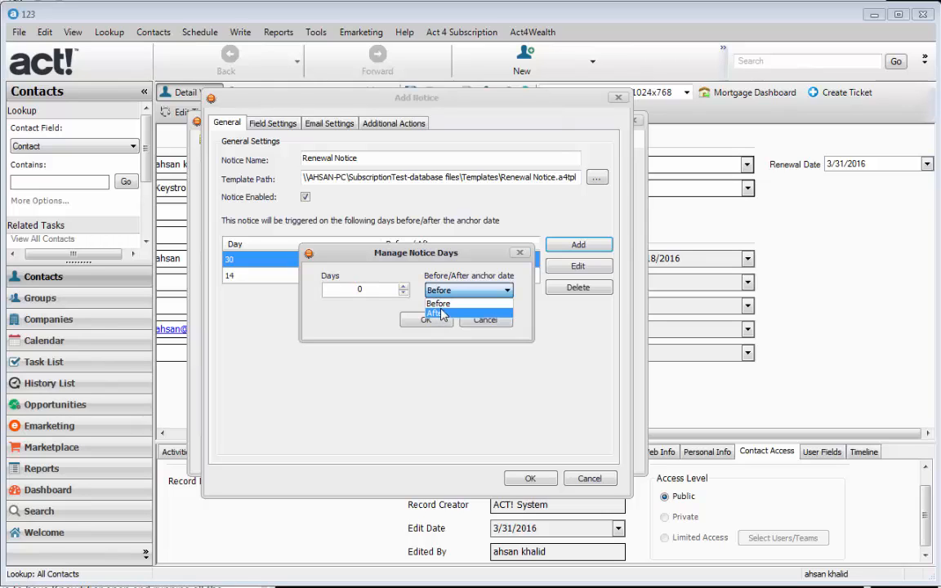
left_click(450, 302)
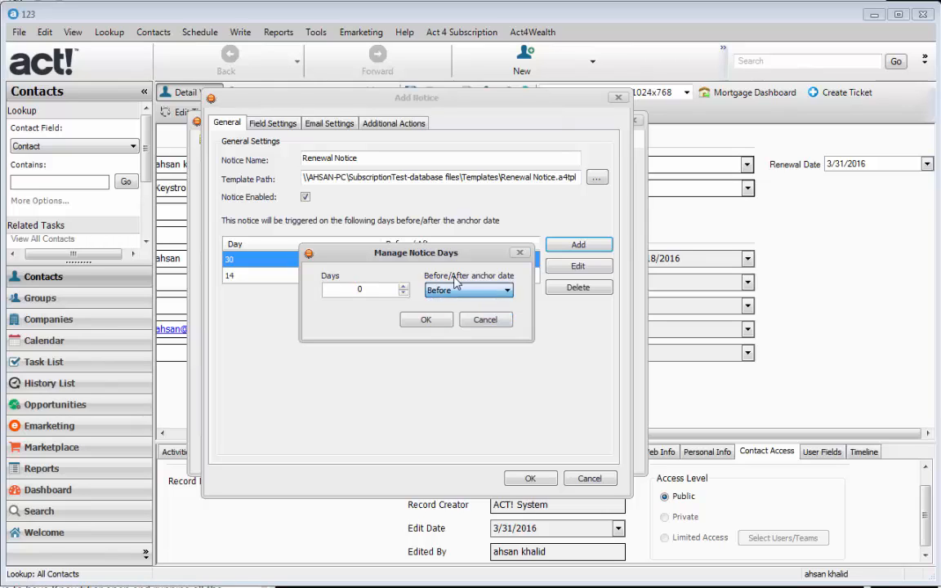
left_click(425, 320)
Step: Check the 0, 14 and 30-day trigger rows in the days list
left_click(315, 292)
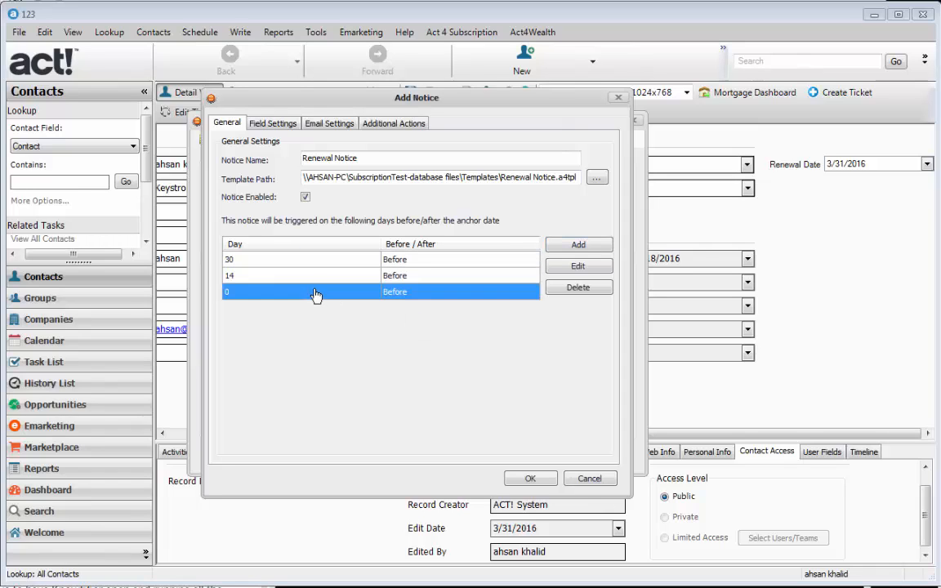
left_click(314, 278)
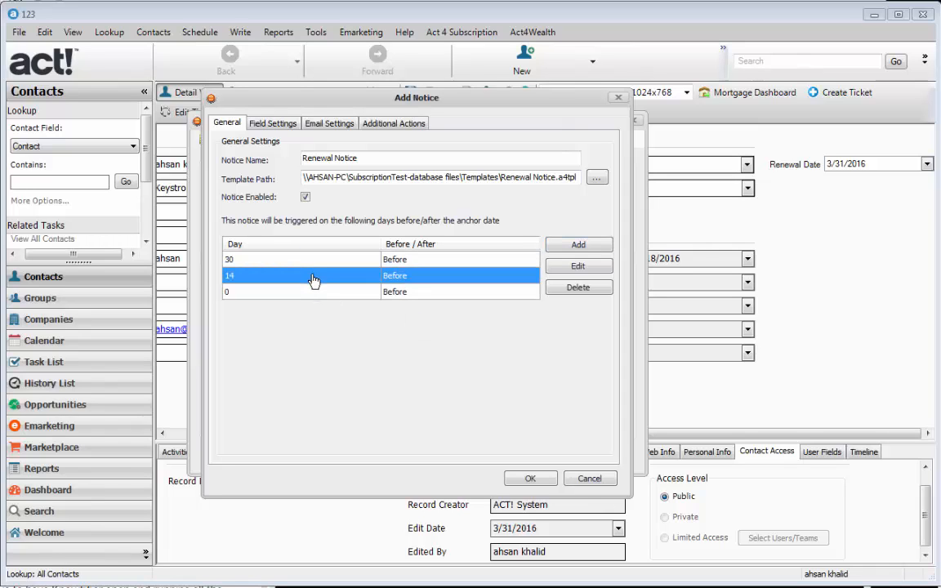
key("Up")
key("Down")
key("Up")
key("Down")
key("Down")
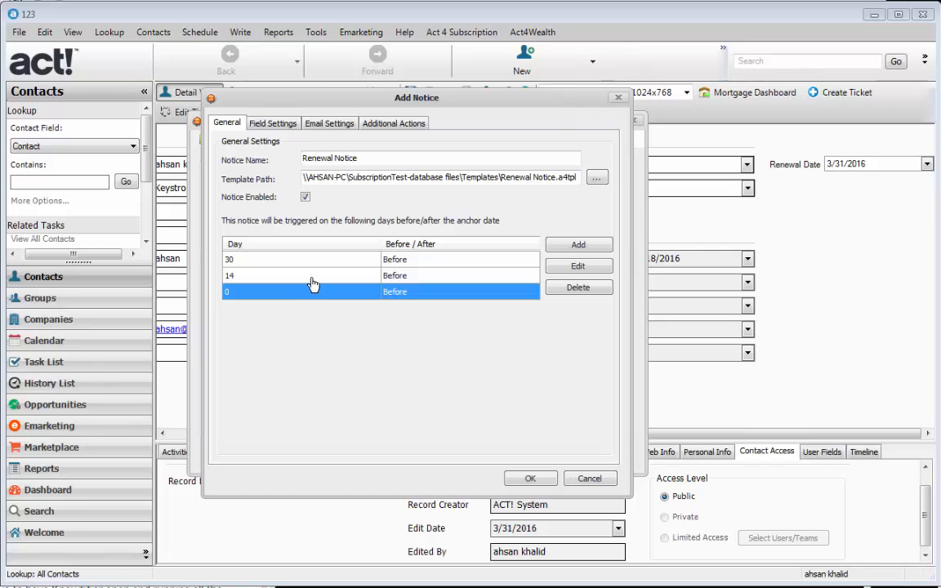
Step: In Field Settings, keep Record Type Contact and choose Renewal Date as the Field Name
left_click(292, 131)
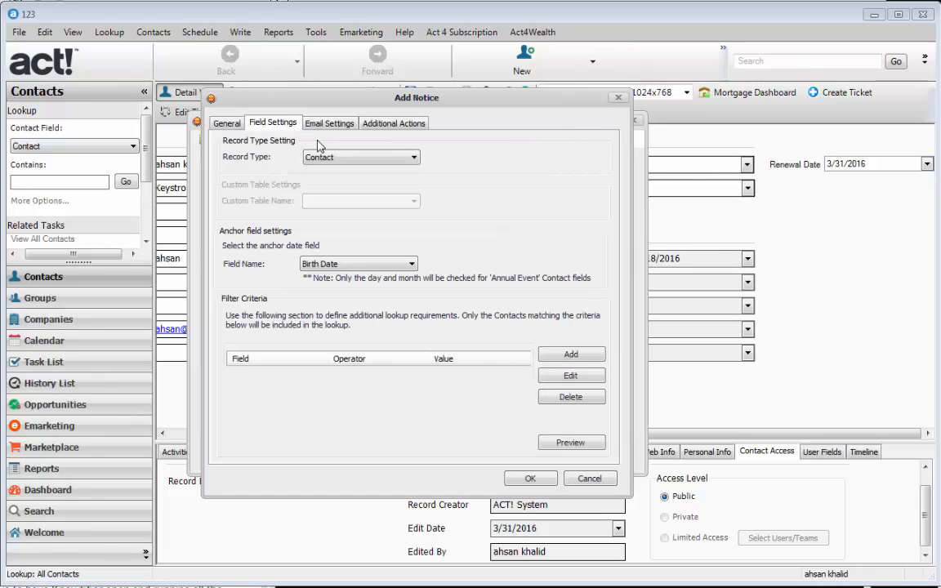
left_click(340, 156)
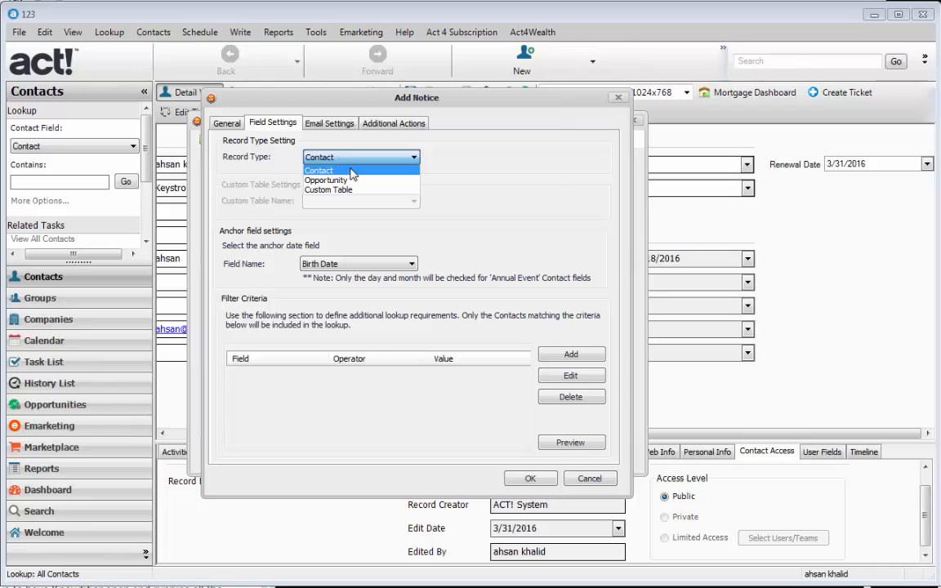
left_click(352, 171)
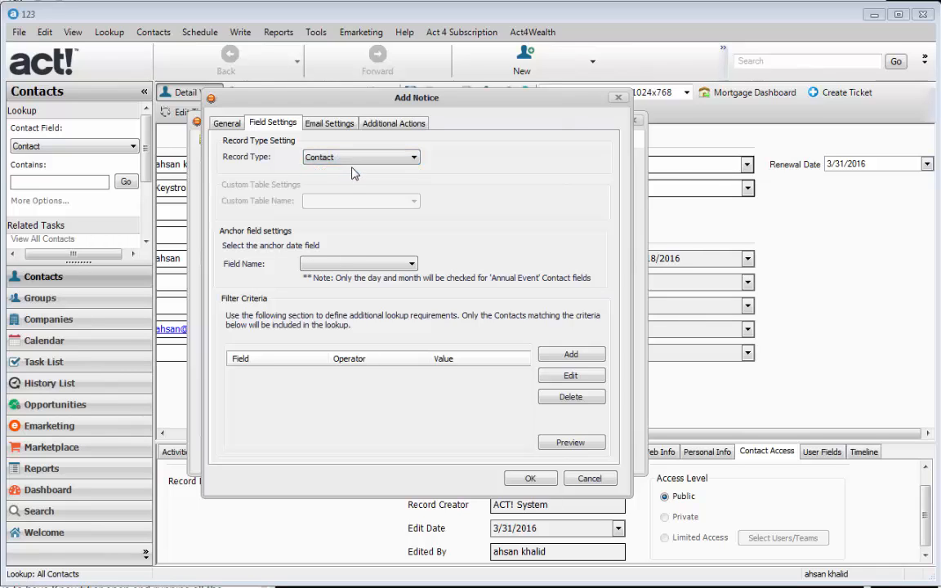
left_click(408, 266)
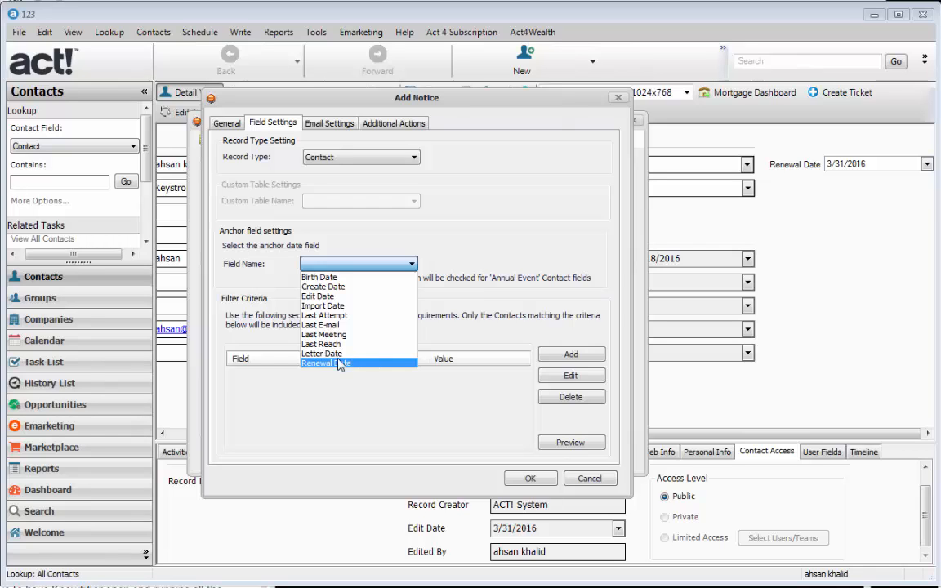
left_click(335, 364)
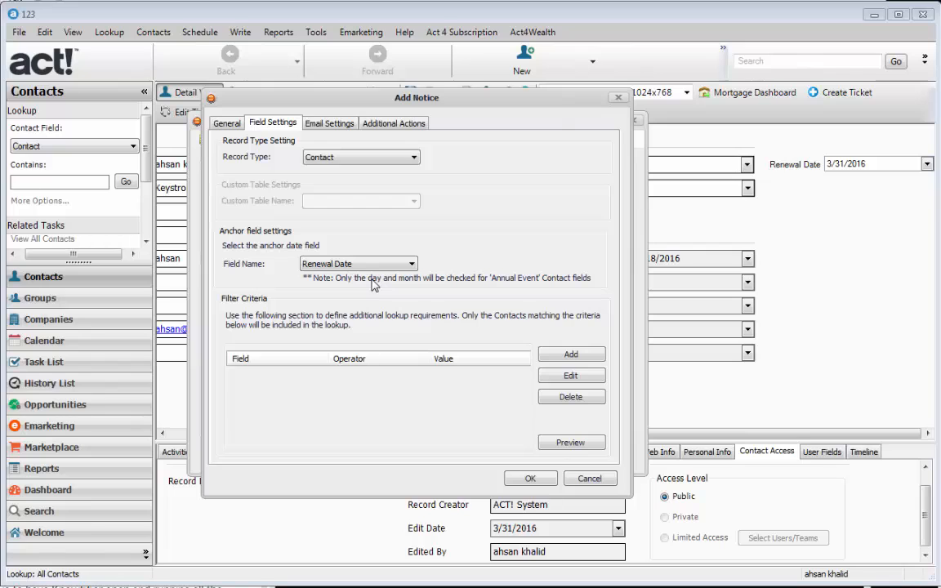
left_click(857, 167)
mouse_move(871, 166)
left_mouse_down()
mouse_move(808, 165)
mouse_move(867, 161)
left_mouse_up()
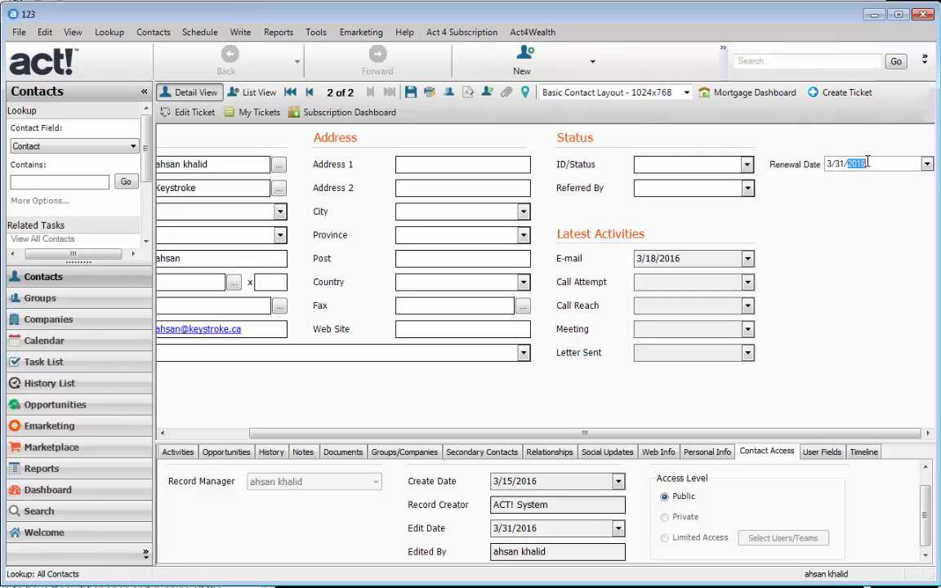
left_click(850, 165)
left_click_drag(867, 163, 823, 164)
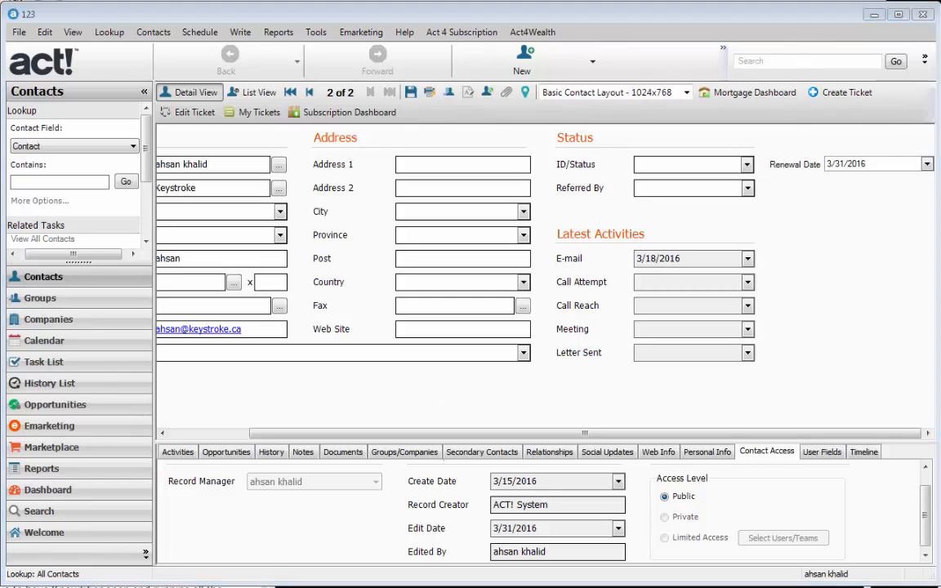
key("alt+Tab")
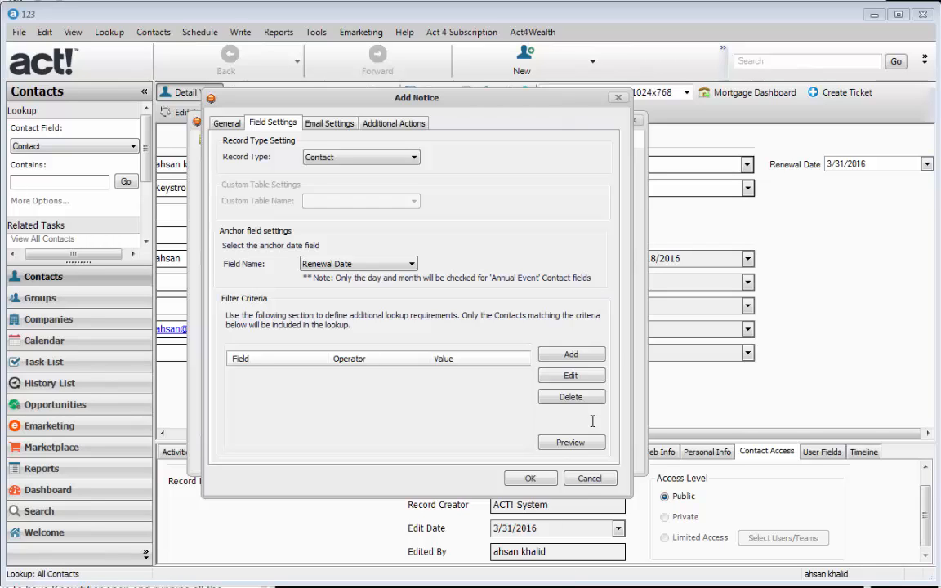
left_click(365, 264)
Step: Add the filter criterion ID/Status Contains Customer to the notice
left_click(365, 264)
left_click(557, 356)
left_click(334, 297)
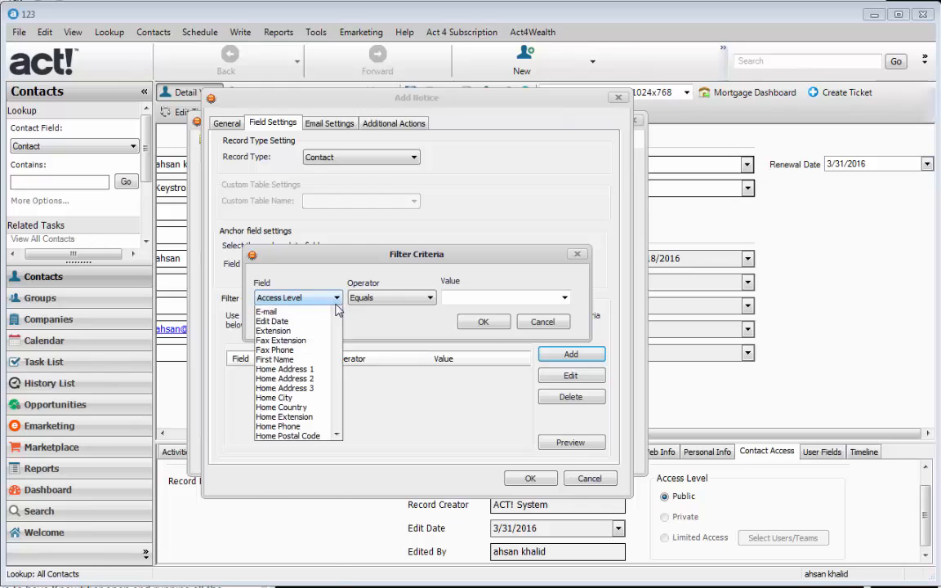
left_click_drag(339, 346, 330, 434)
left_click(273, 359)
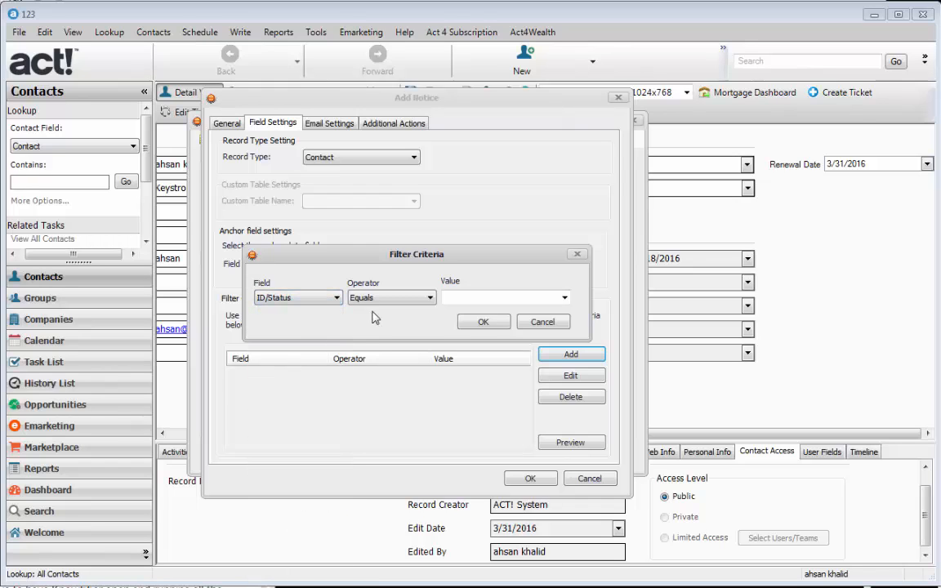
left_click(383, 299)
left_click(365, 330)
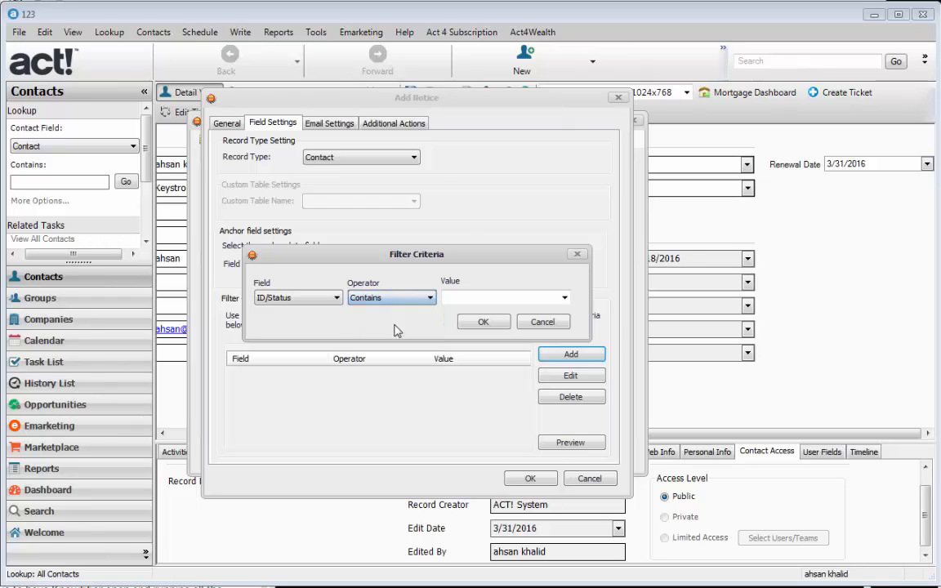
left_click(564, 299)
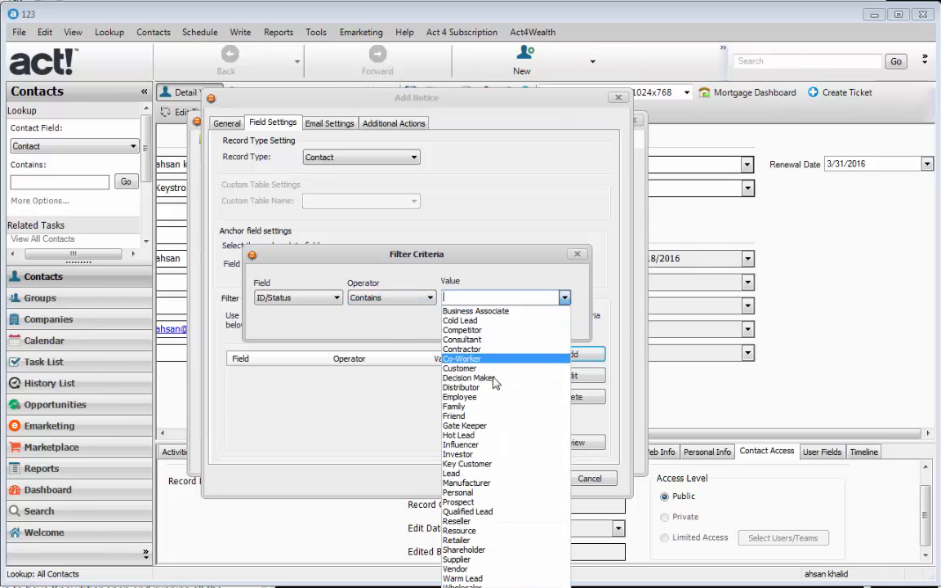
key("Down")
key("Down")
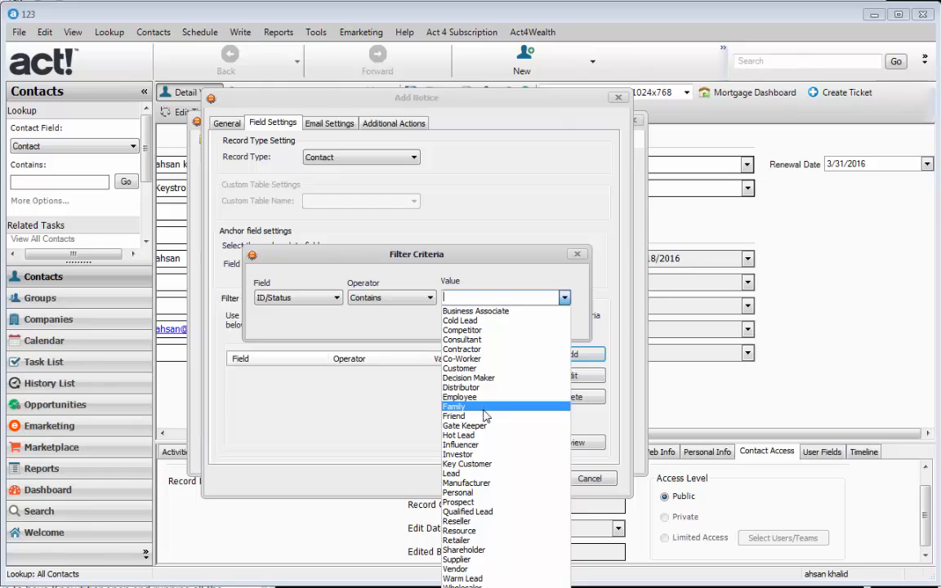
left_click(483, 369)
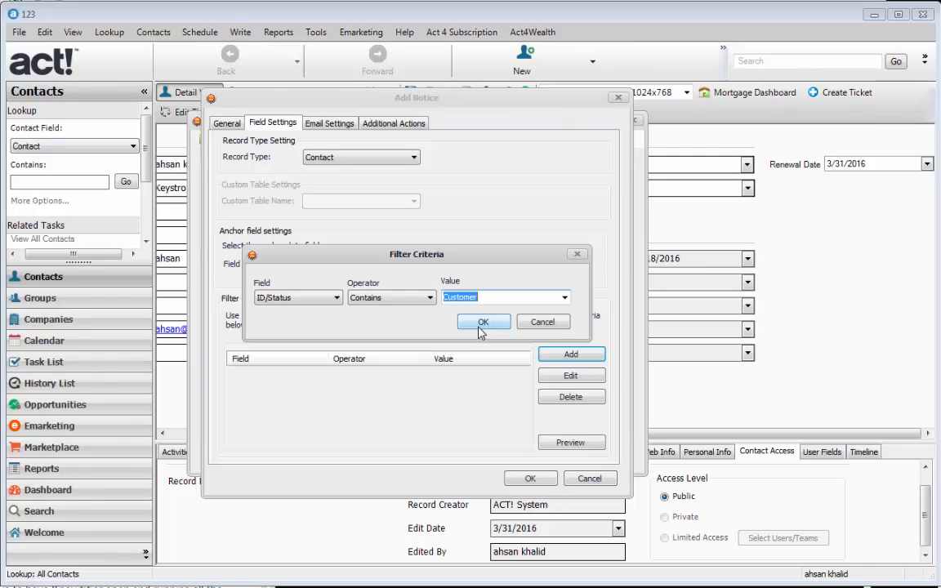
left_click(482, 323)
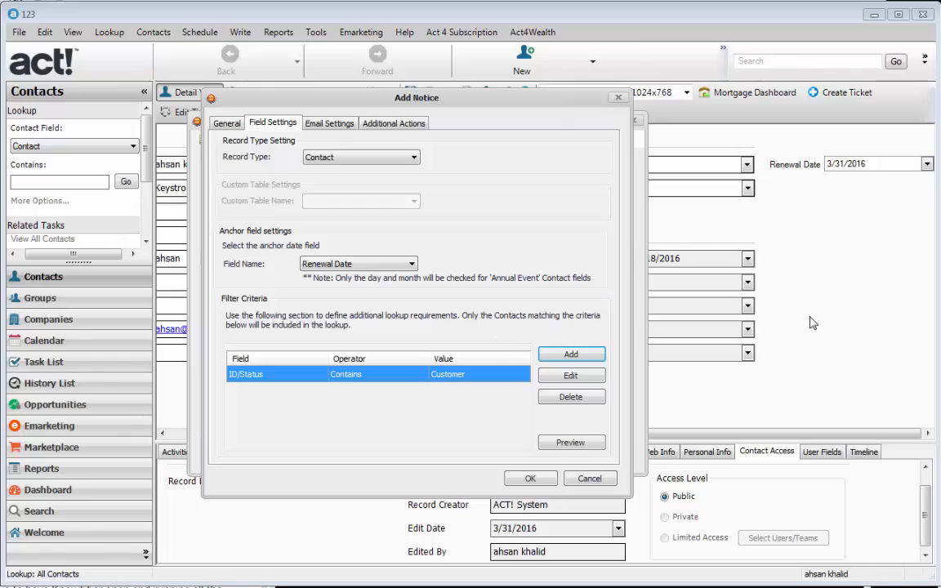
Step: Check Customer and Distributor in the contact's ID/Status and save the record
left_click(783, 349)
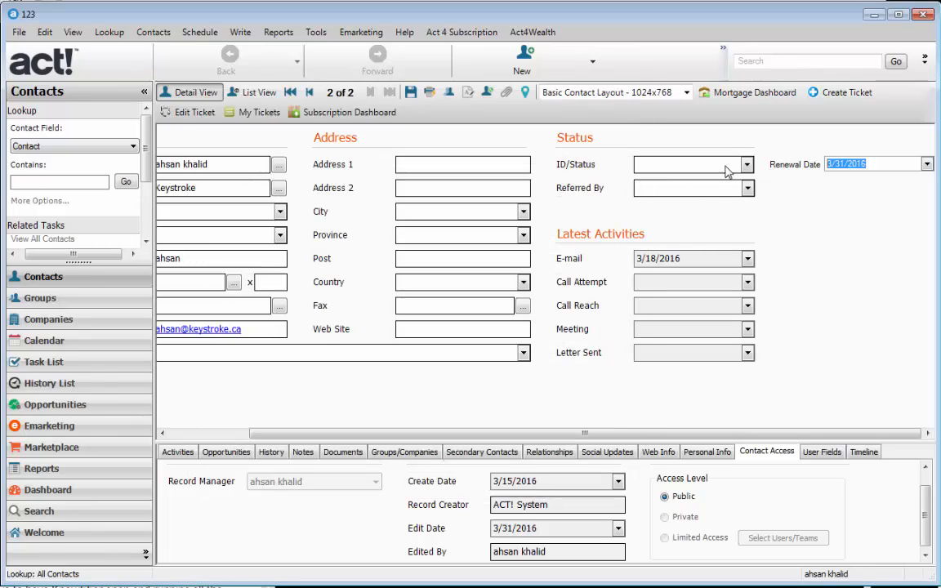
left_click(746, 166)
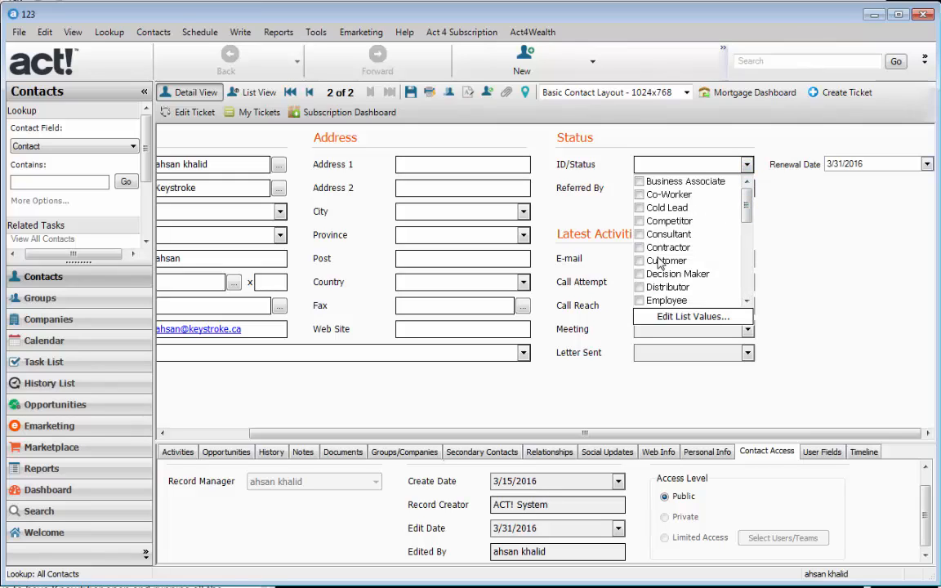
left_click(659, 263)
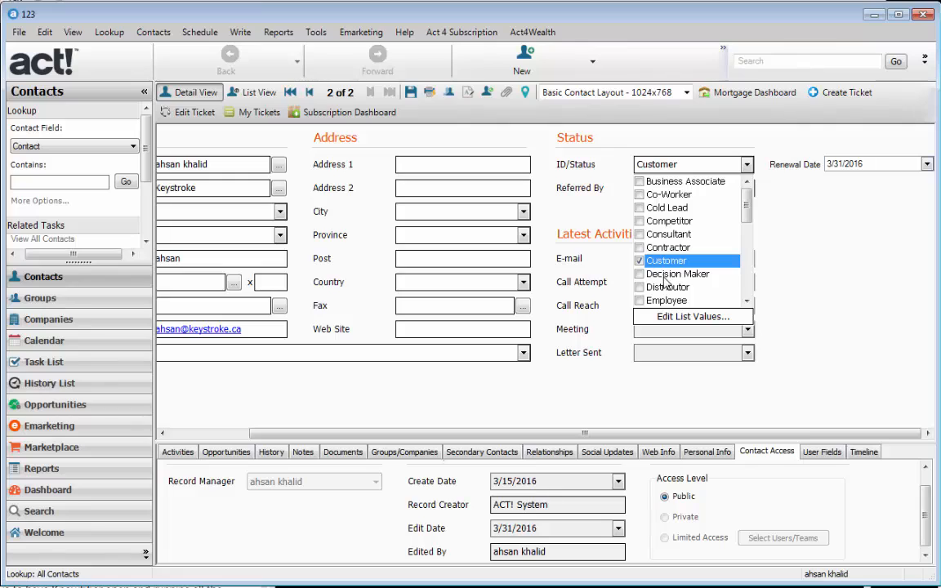
left_click(666, 288)
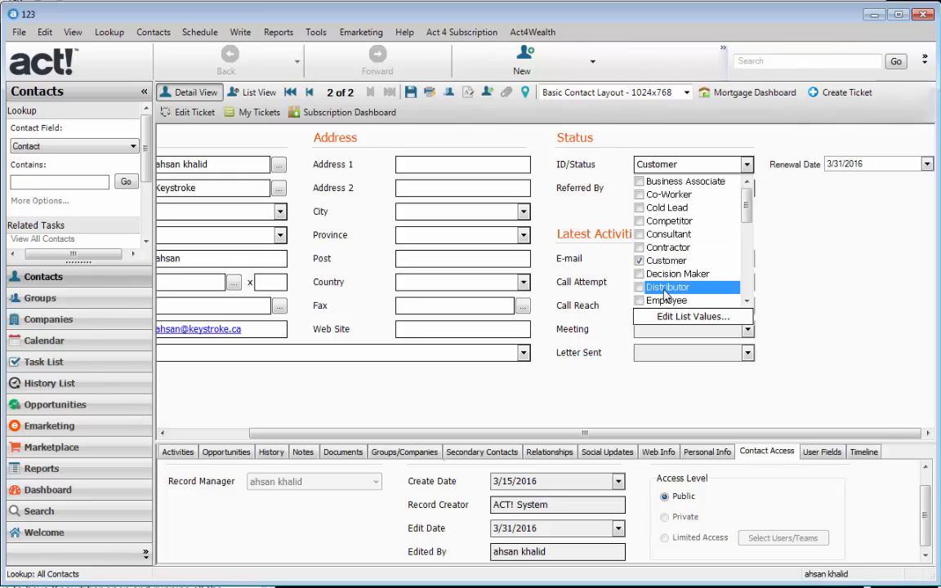
left_click(824, 180)
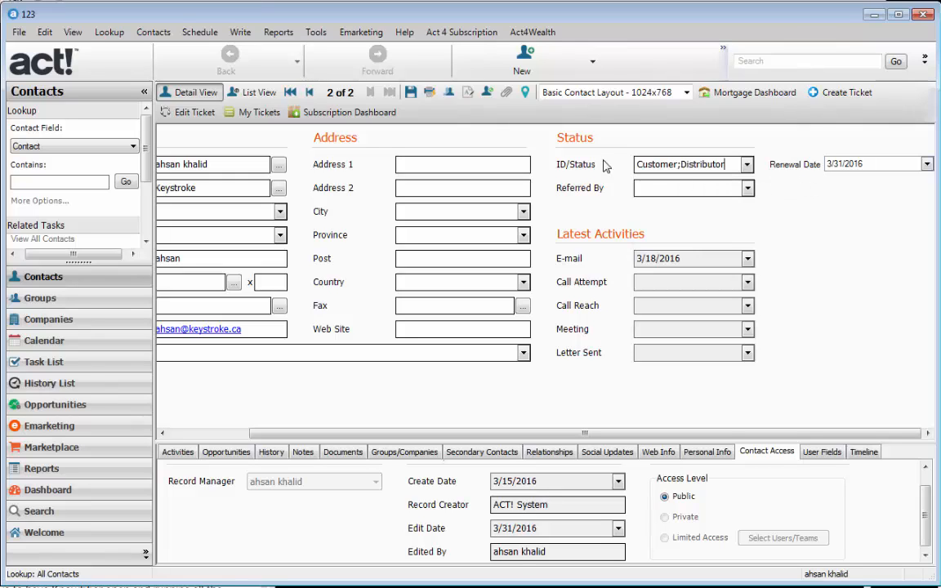
left_click(459, 310)
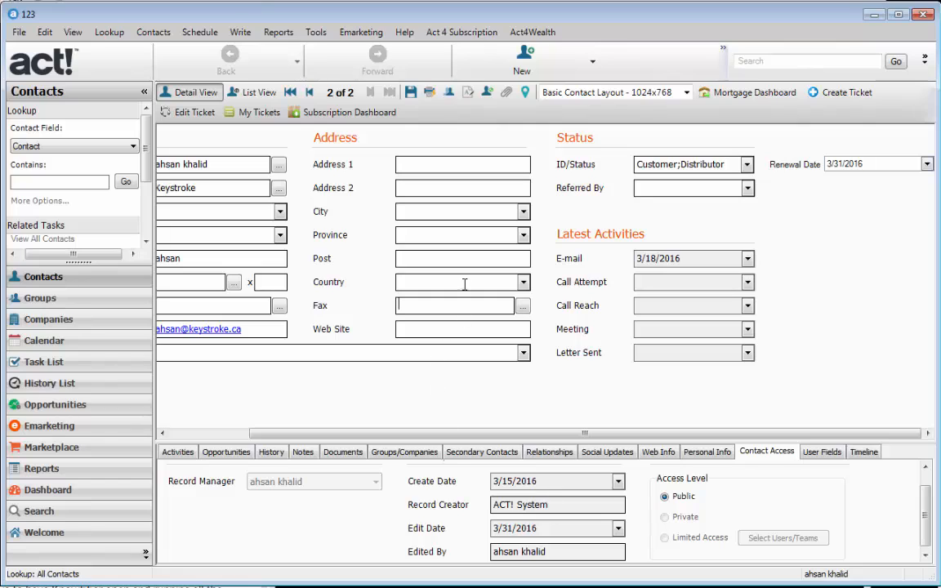
left_click(409, 96)
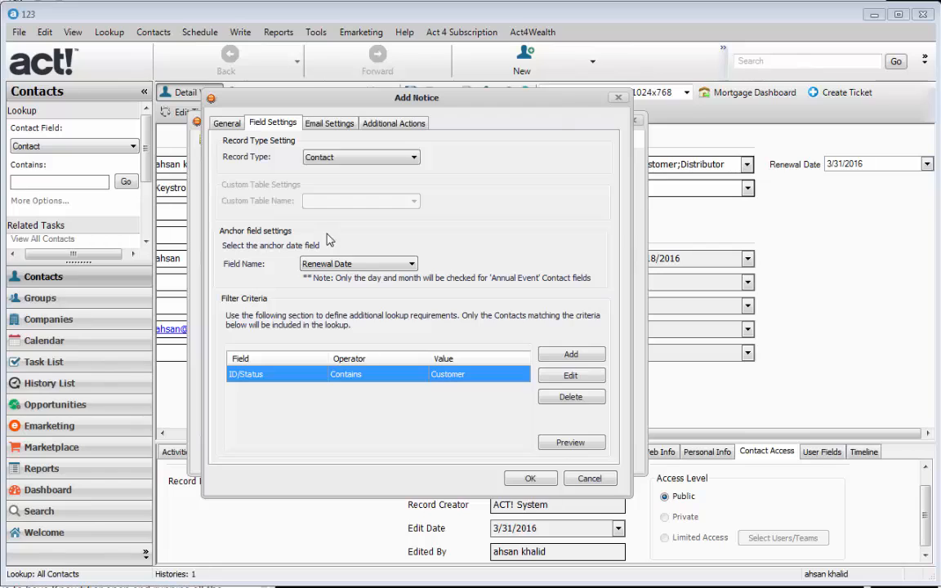
Step: Preview the filter, acknowledge '1 records found', and show the Email Settings tab
left_click(563, 443)
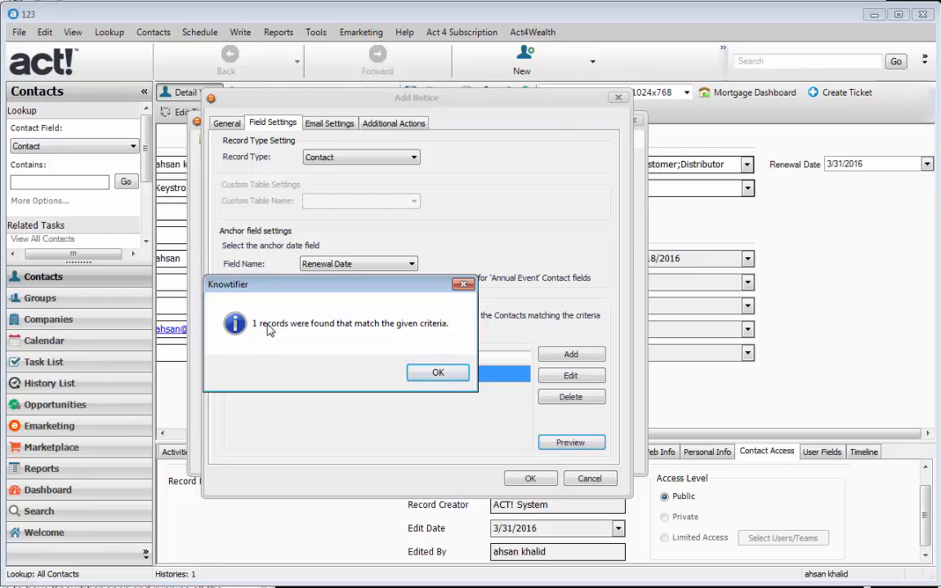
left_click(435, 373)
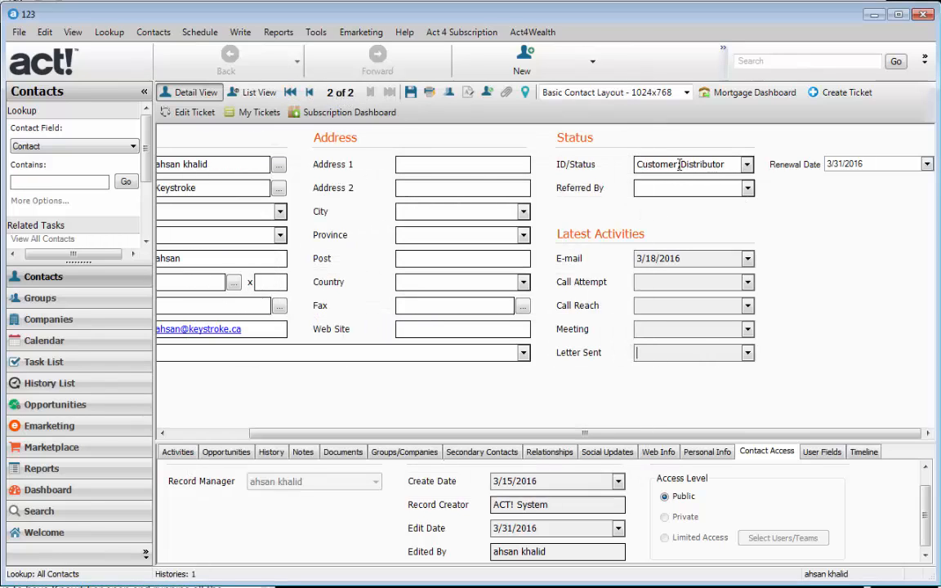
left_click_drag(679, 165, 626, 165)
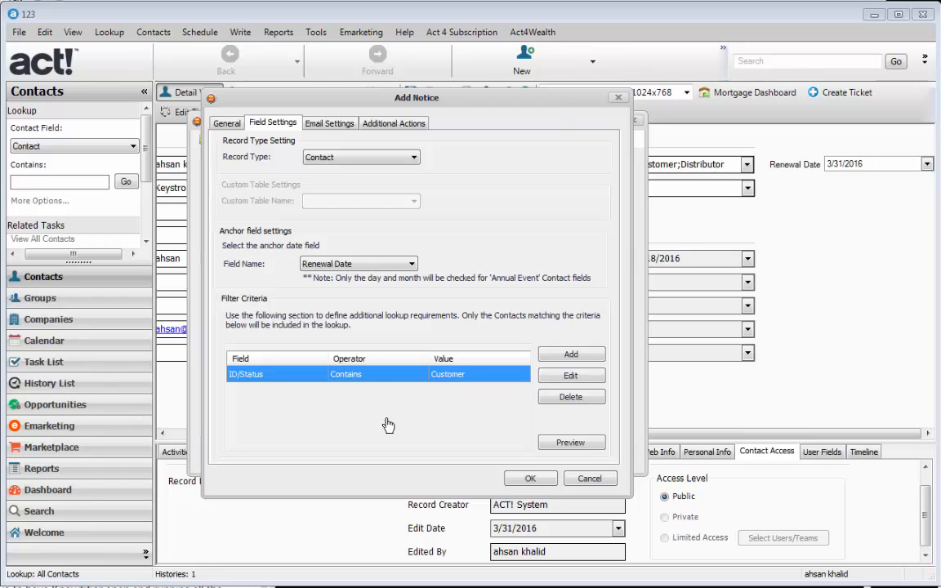
left_click(310, 119)
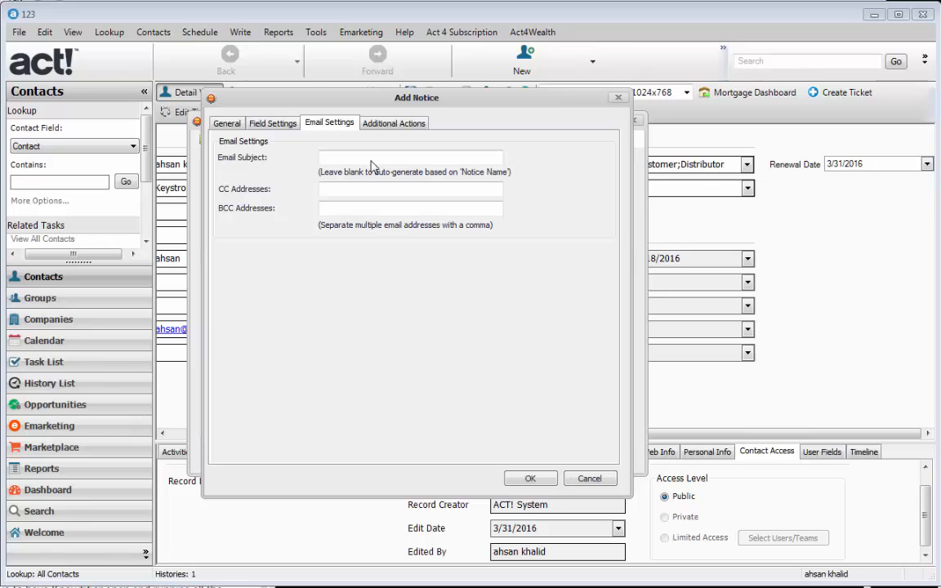
Step: Set the email subject to 'Renewal Notice' and enter a CC e-mail address
left_click(371, 155)
type("Renewal Notice")
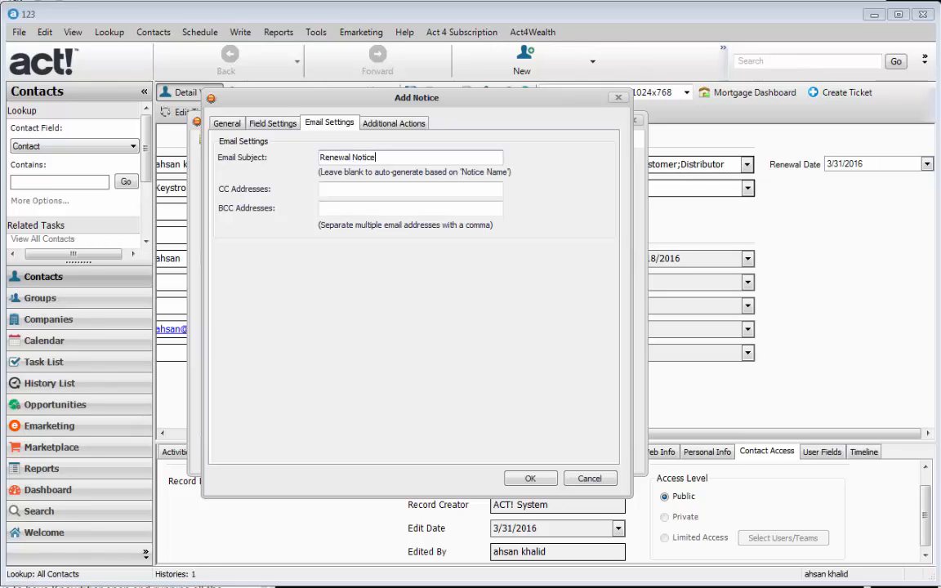
left_click(320, 188)
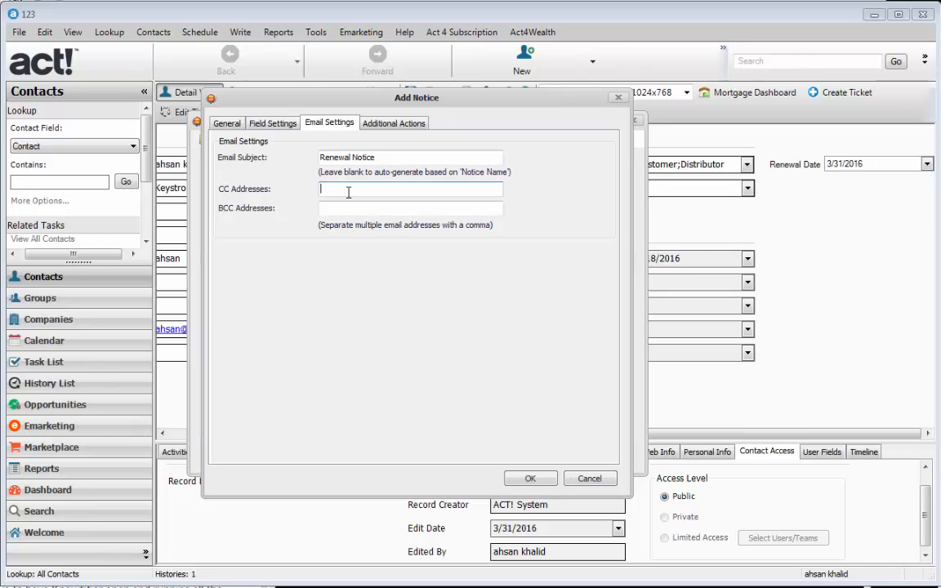
left_click(466, 207)
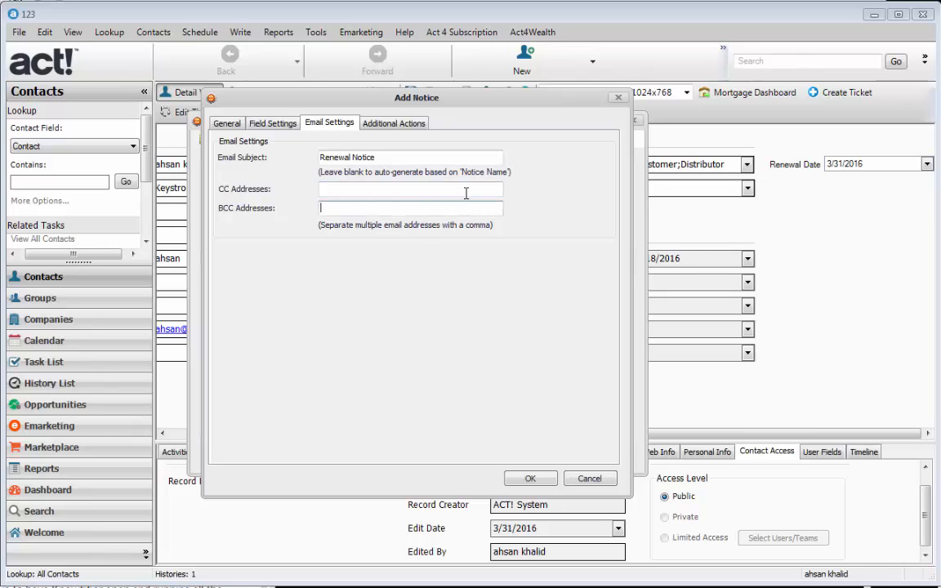
left_click(467, 191)
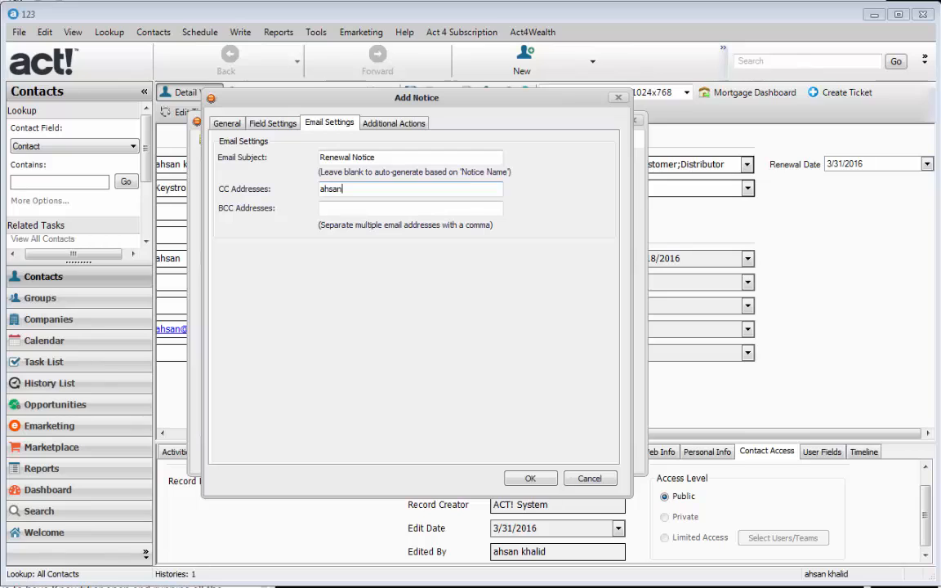
left_click(398, 129)
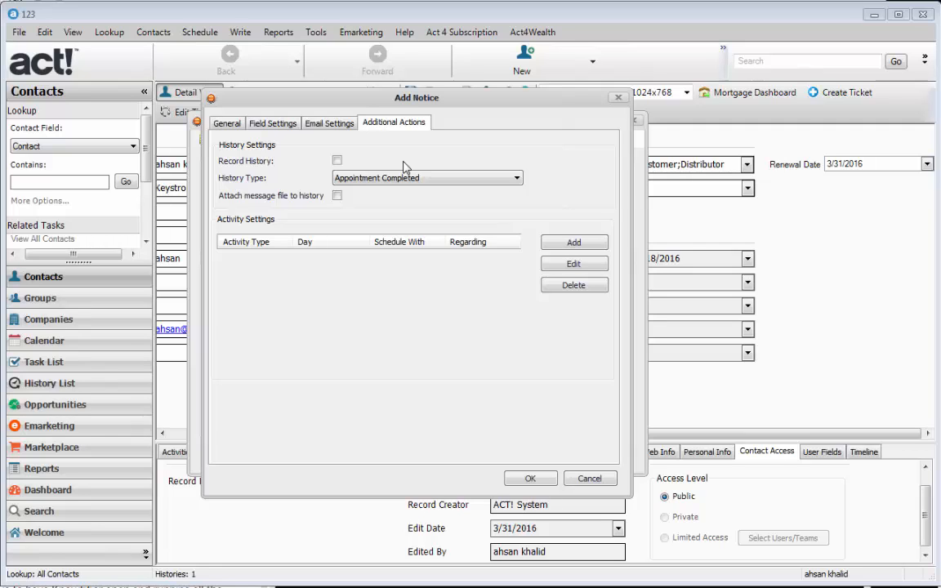
Step: Turn on Record History as Knowtifier Email Sent, with the message file attached
left_click(336, 160)
left_click(372, 178)
left_click(381, 181)
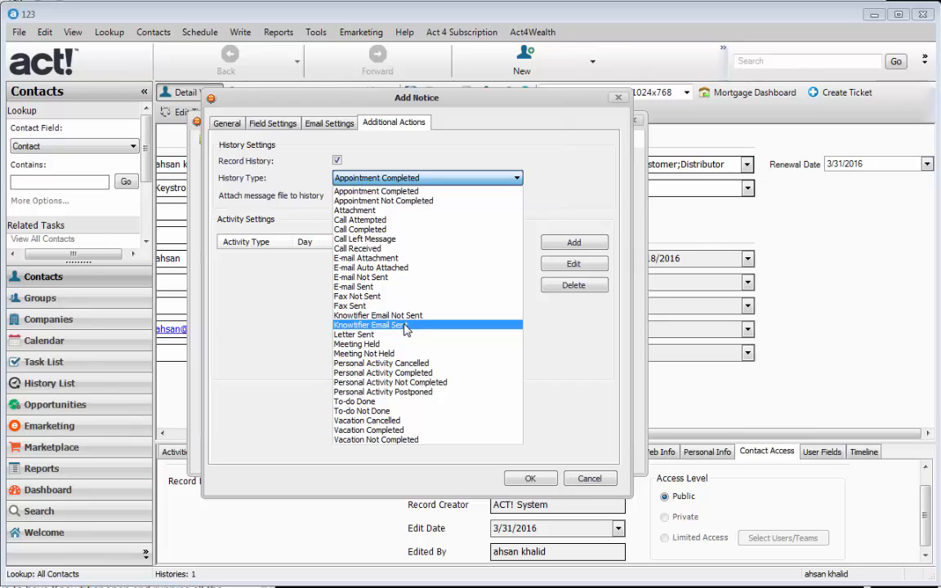
left_click(371, 325)
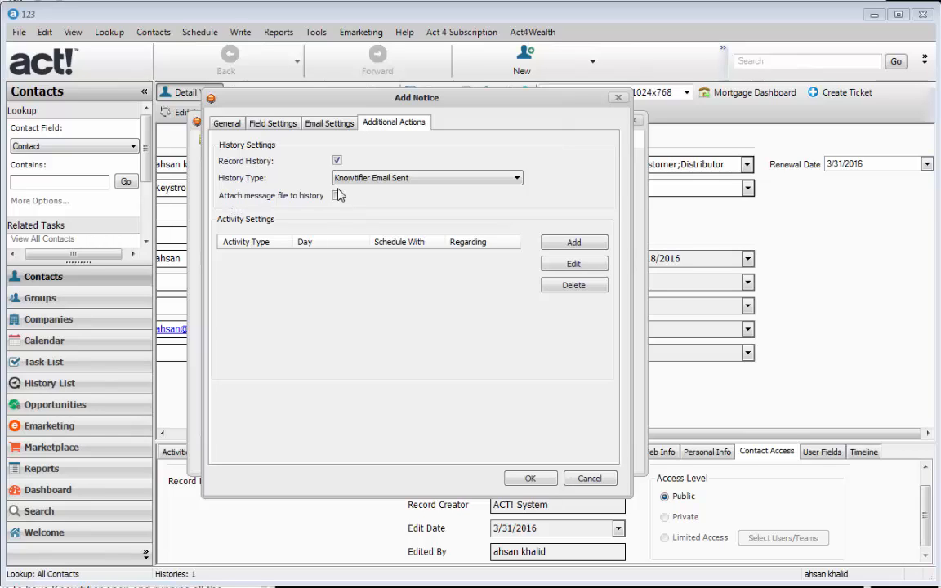
left_click(335, 196)
Step: Add a fourth trigger day, 2 days Before, making the triggers 30, 14, 0 and 2
left_click(215, 122)
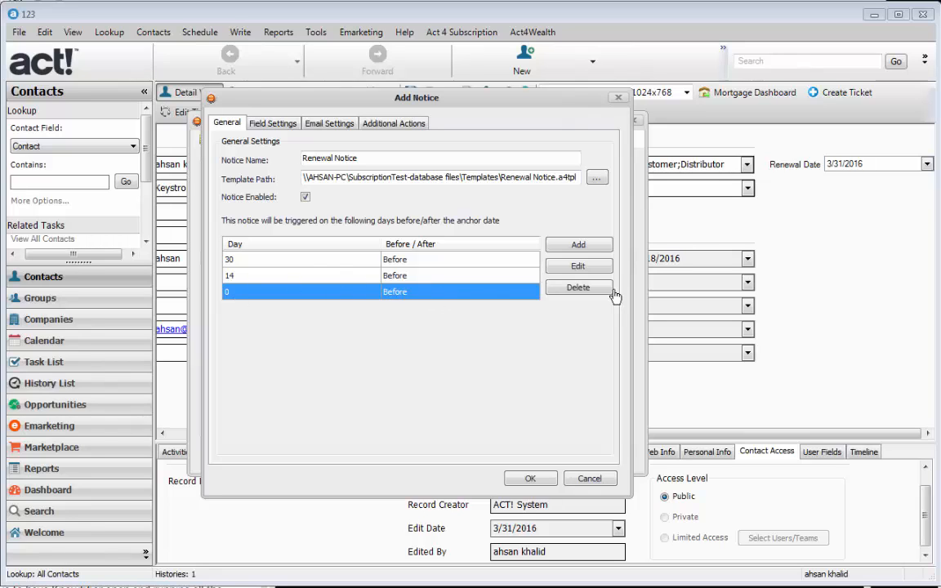
left_click(579, 246)
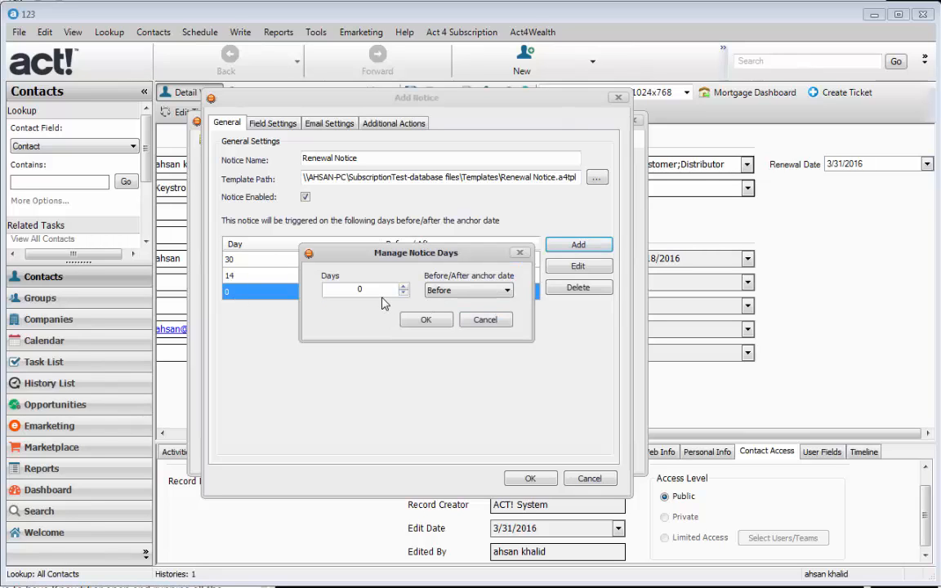
type("2")
left_click(424, 319)
left_click(372, 312)
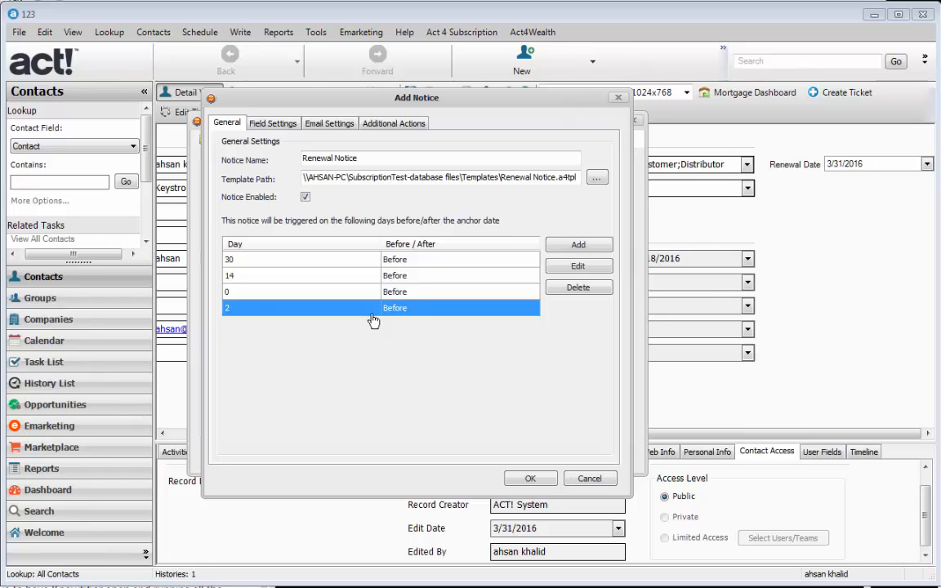
left_click(395, 127)
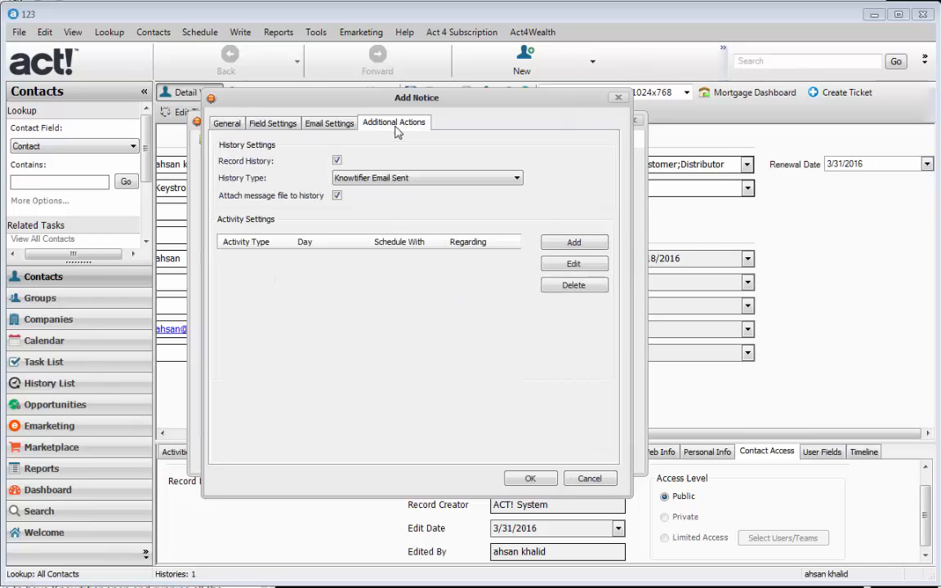
Step: Start a follow-up activity on 2 days Before, with 'Do not send an email on this day' ticked
left_click(589, 245)
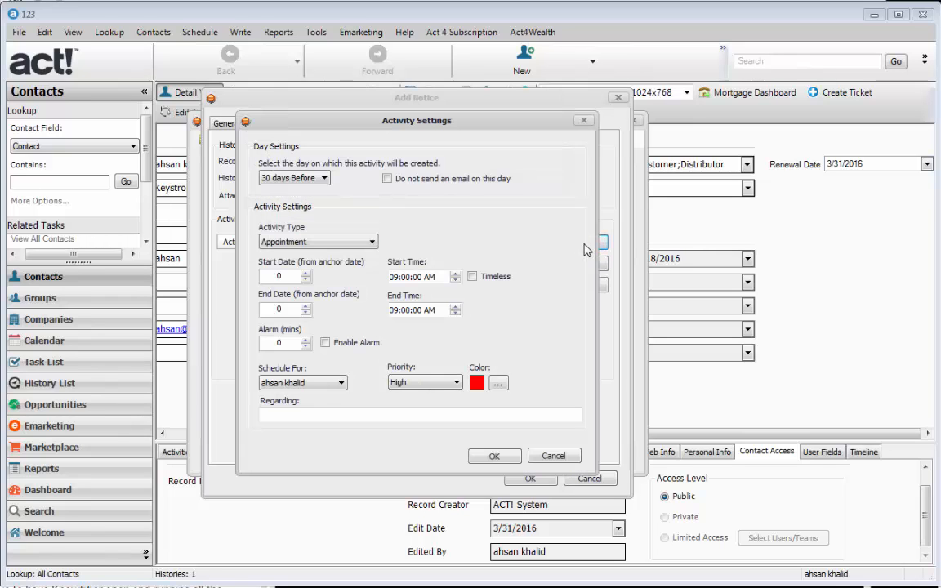
left_click(323, 179)
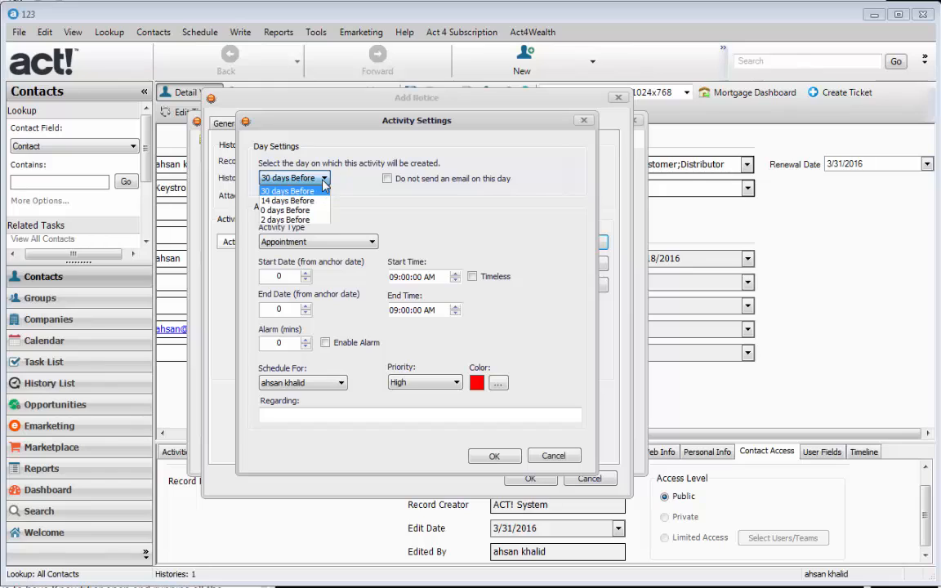
left_click(308, 221)
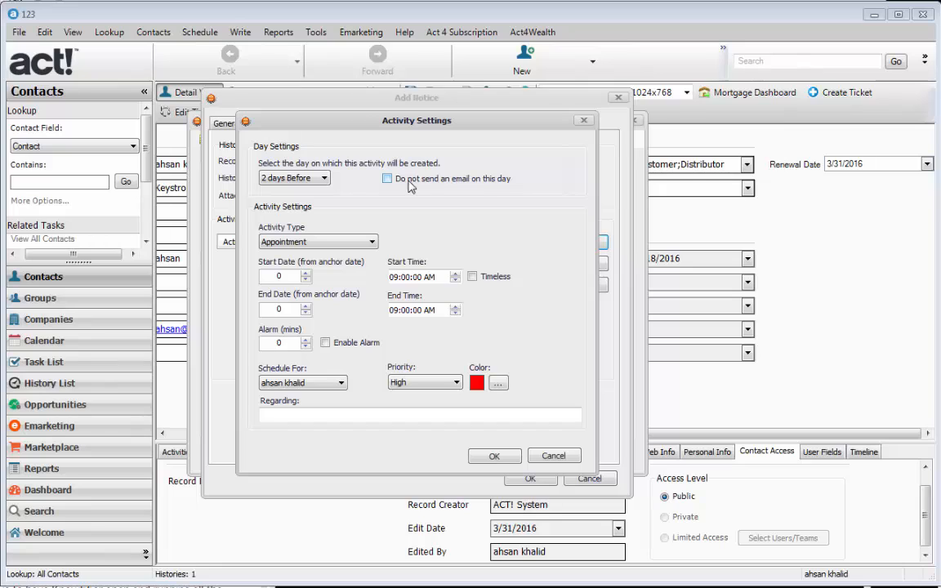
left_click(493, 187)
left_click(501, 187)
left_click(502, 186)
left_click(356, 243)
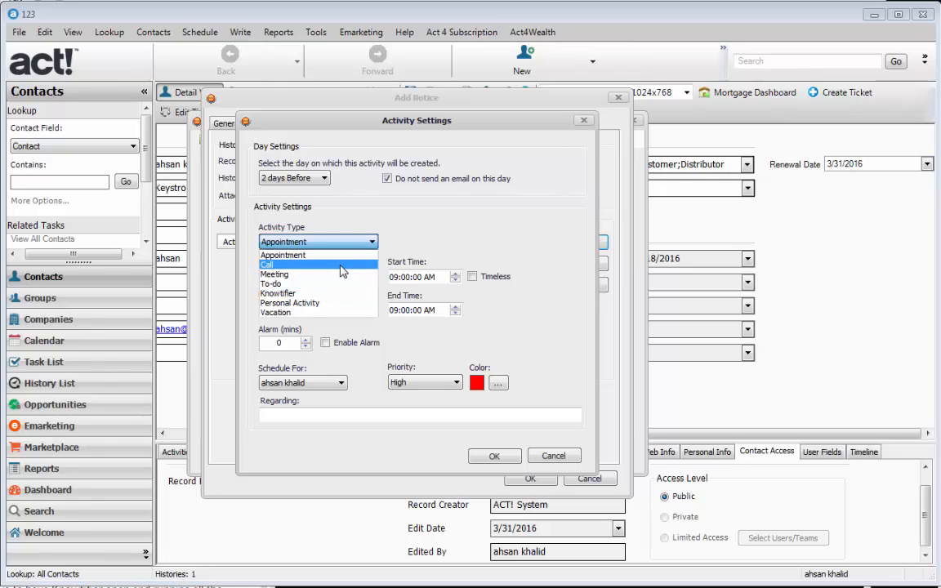
Step: Make the activity a timeless Call with Start and End Date both 2
left_click(333, 264)
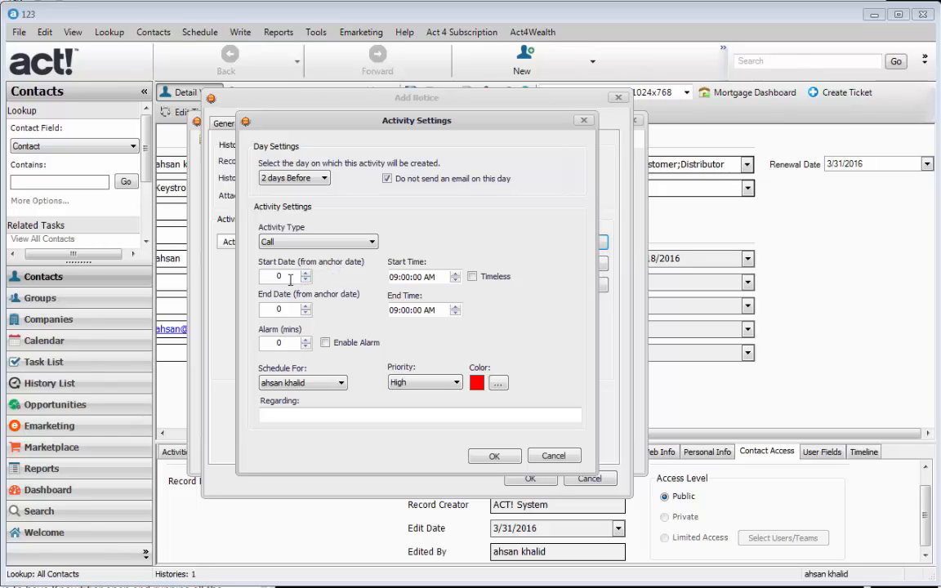
double_click(270, 309)
type("2")
left_click_drag(285, 277, 268, 276)
type("2")
type("-")
left_click_drag(269, 277, 296, 277)
type("2")
left_click(472, 278)
Step: Keep it for the current user at High priority, regarding 'Follow-up with client', and save
left_click(325, 383)
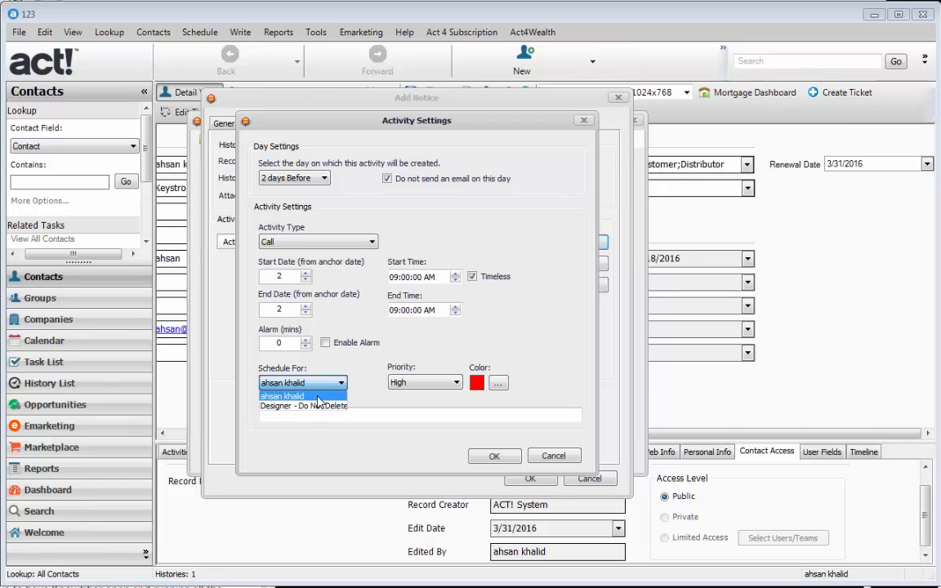
left_click(317, 397)
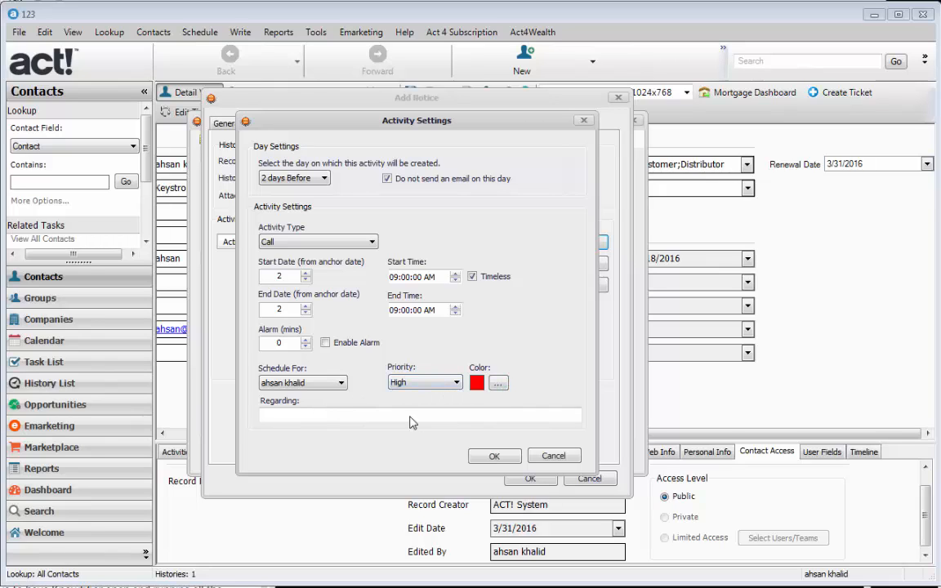
left_click(347, 415)
left_click(445, 384)
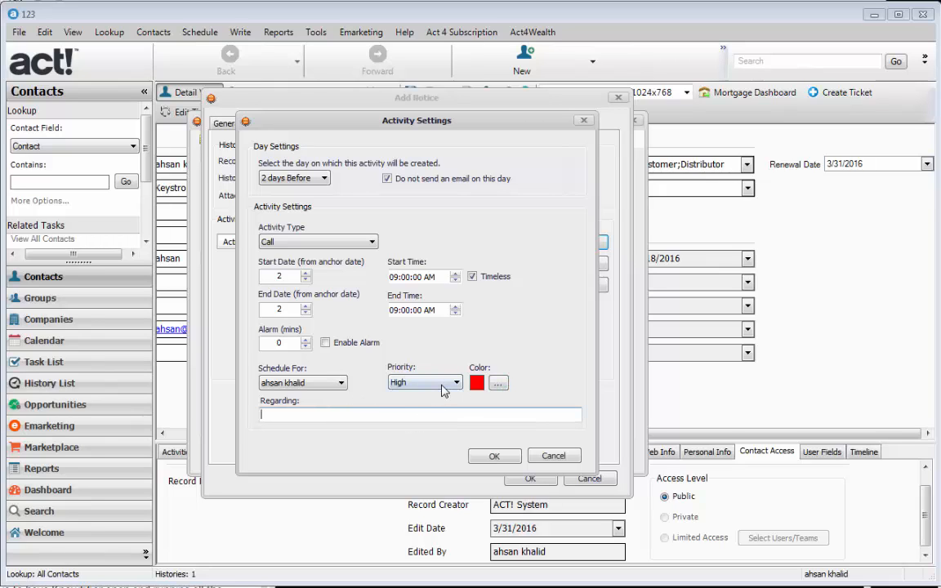
left_click(448, 391)
left_click(418, 415)
type("Follow-up with client")
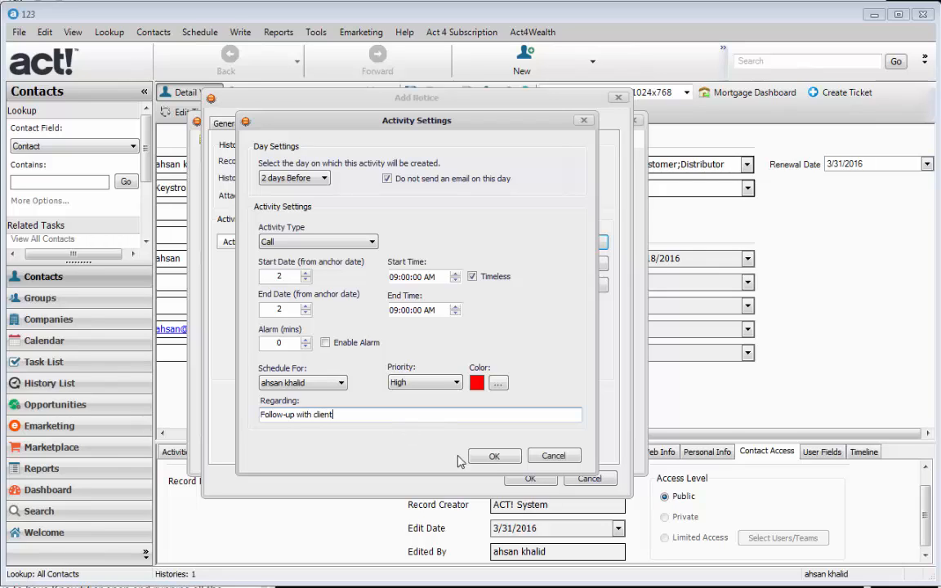
left_click(491, 456)
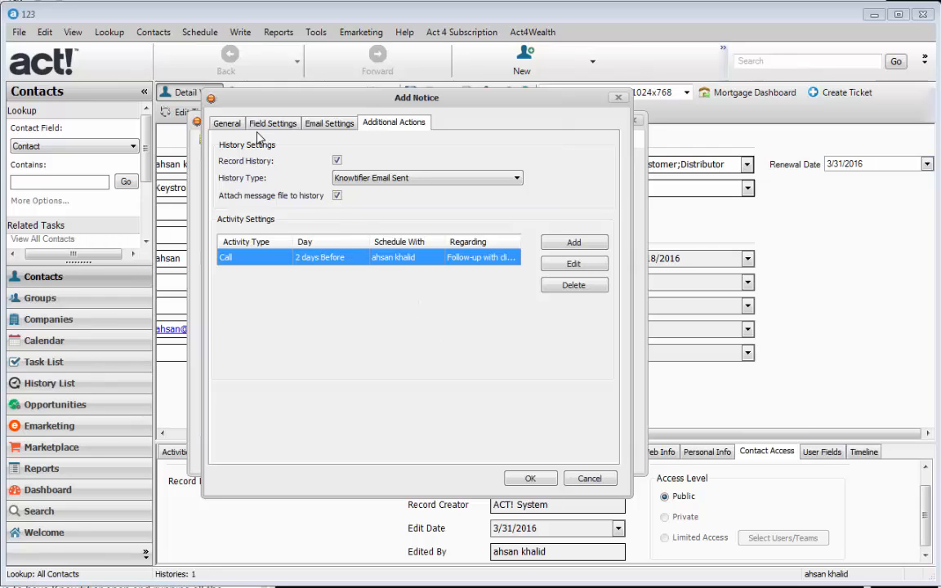
Step: Review the General tab's trigger day rows: 30, 14, 0 and 2 Before
left_click(226, 123)
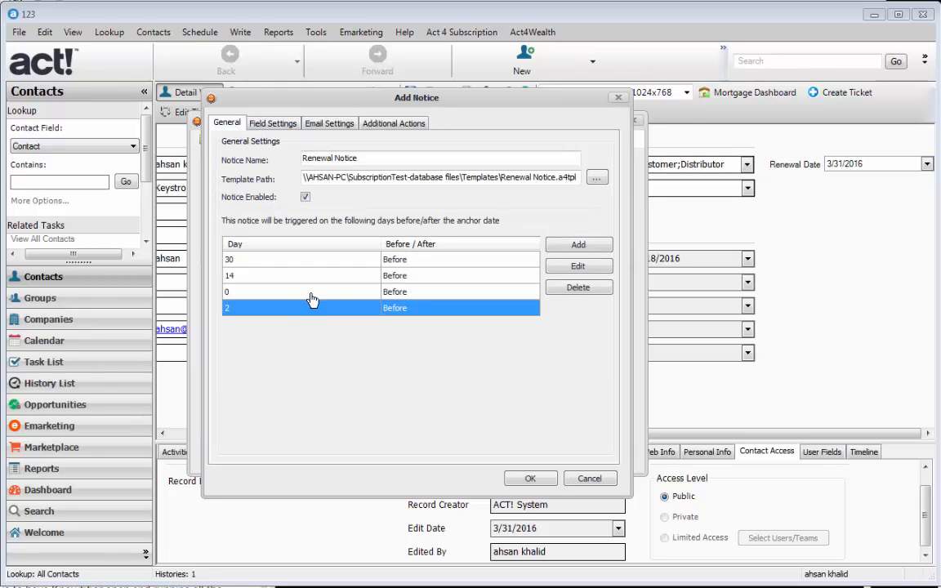
left_click(278, 260)
left_click(277, 292)
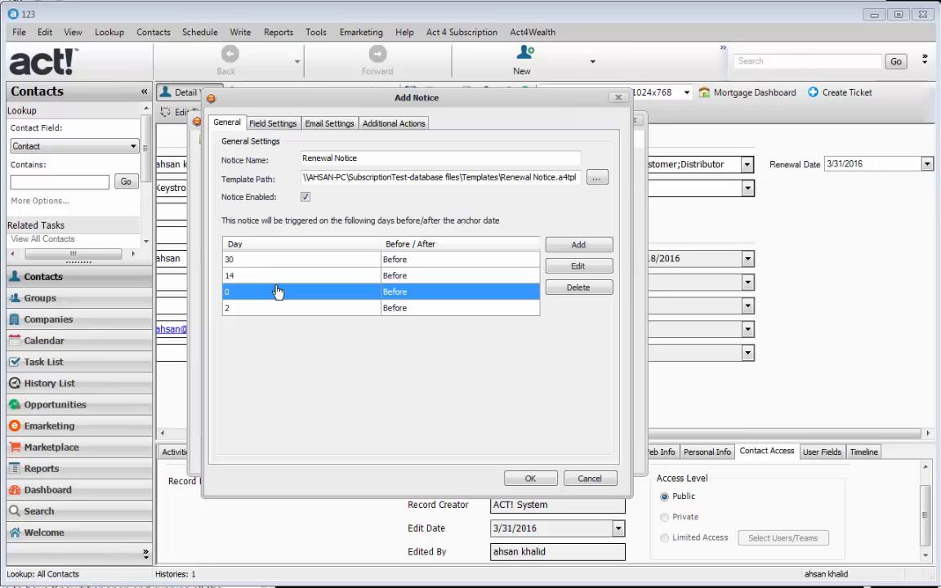
key("Up")
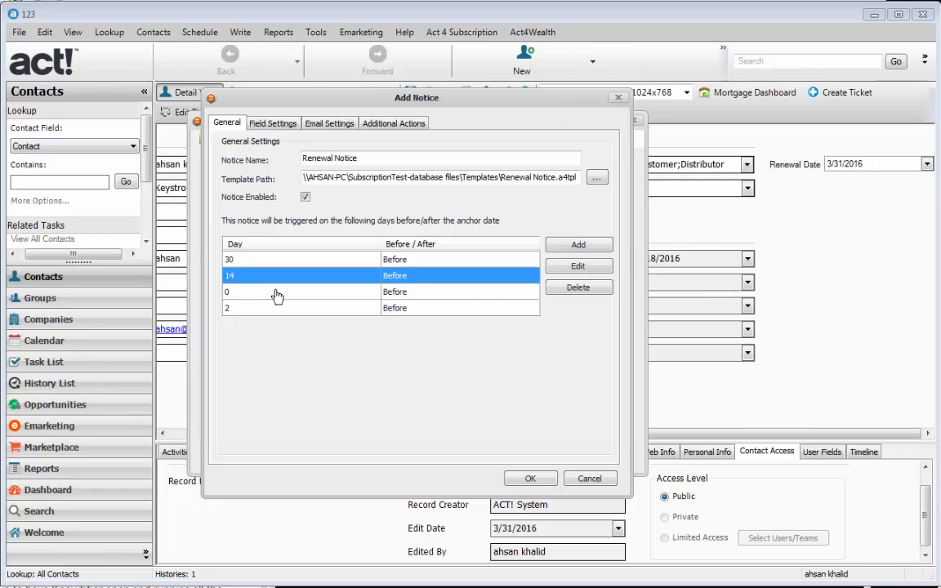
left_click(241, 288)
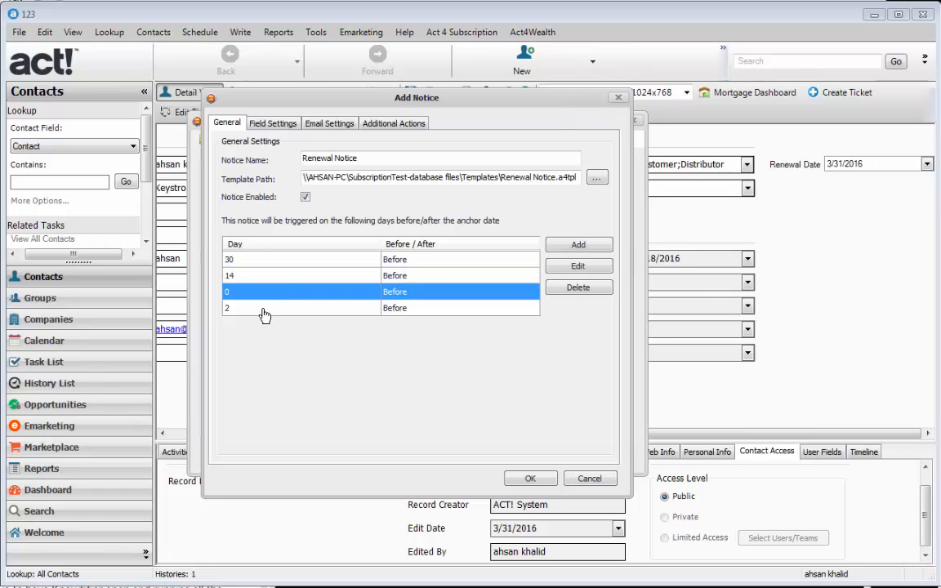
left_click(264, 316)
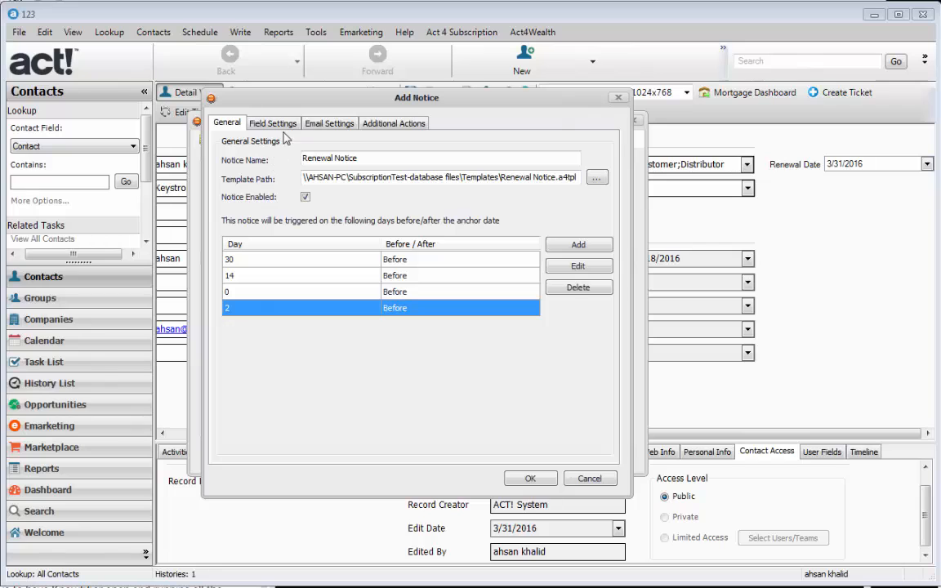
Step: After trying the Software custom table, set Record Type back to Contact and anchor on Renewal Date
left_click(261, 122)
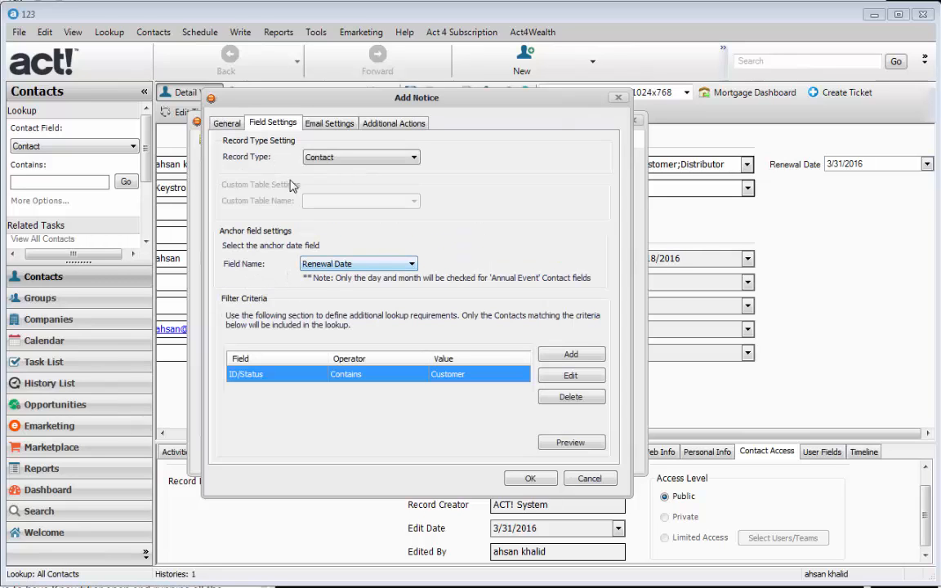
left_click(401, 163)
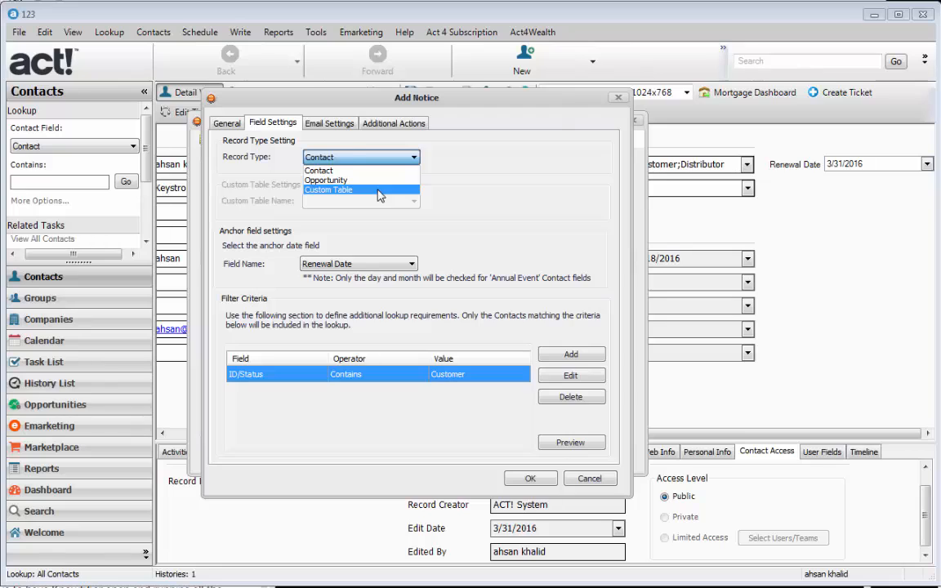
left_click(378, 190)
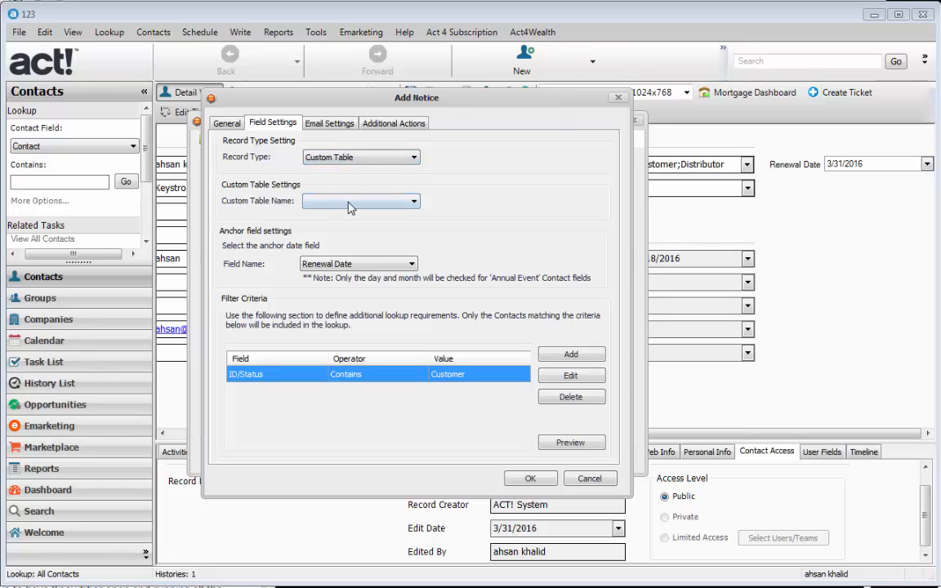
left_click(348, 204)
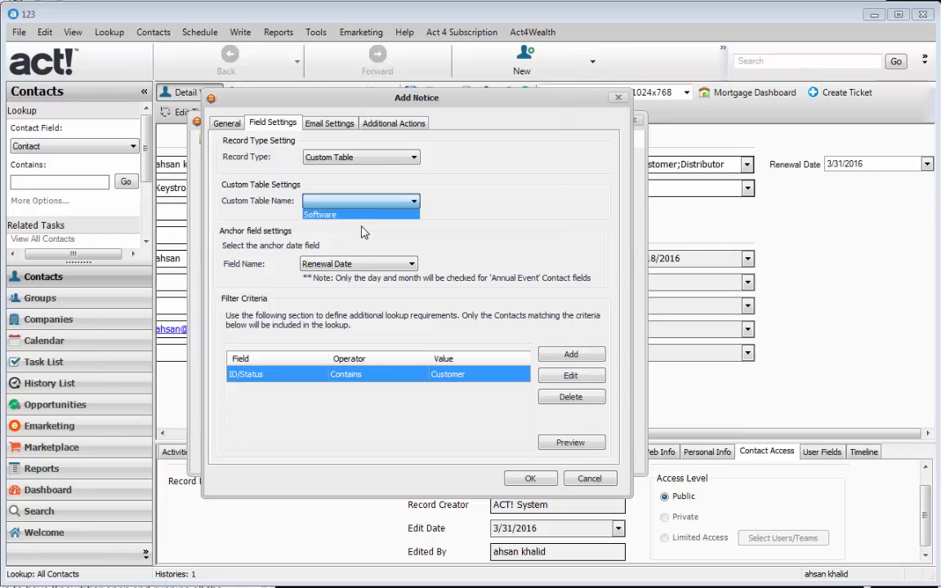
left_click(327, 214)
left_click(315, 264)
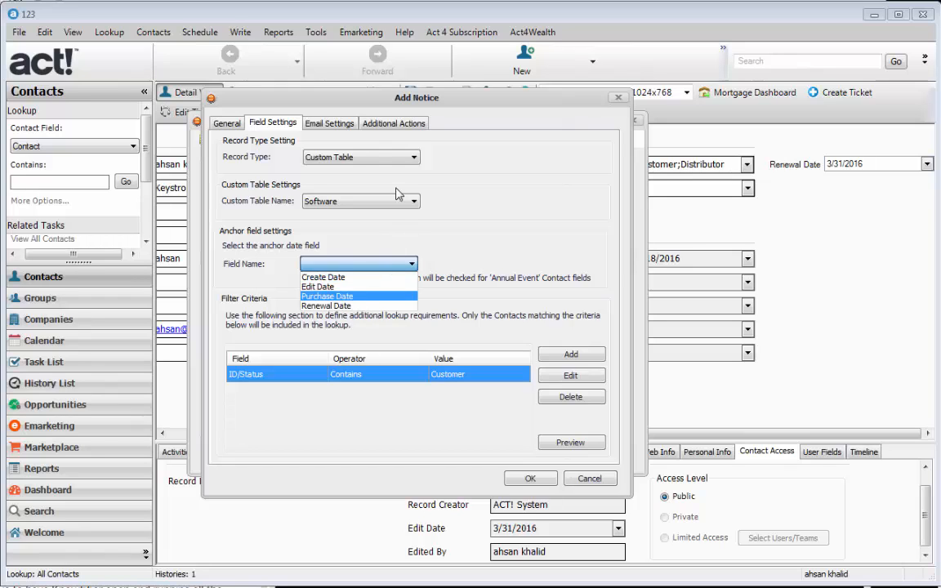
left_click(382, 162)
left_click(382, 161)
left_click(336, 171)
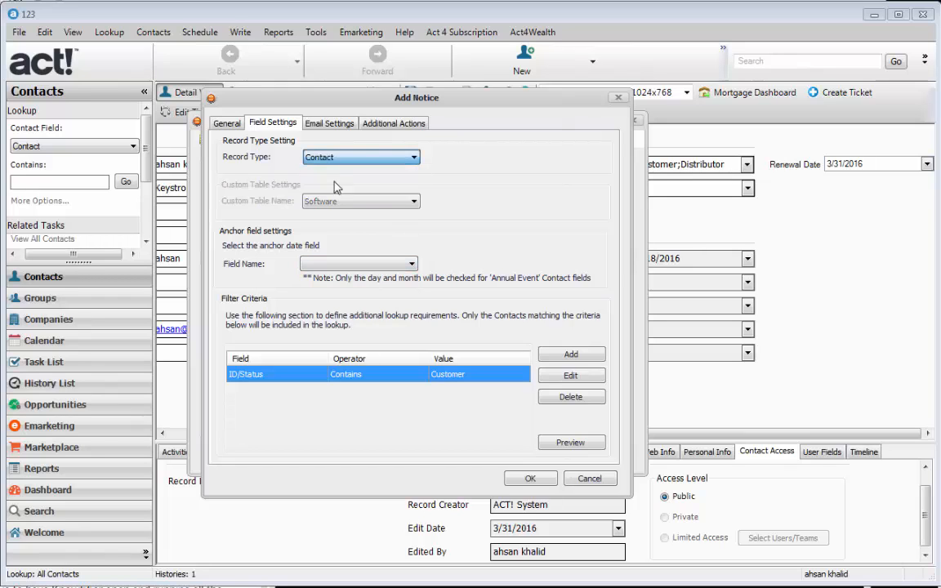
left_click(330, 265)
left_click(308, 329)
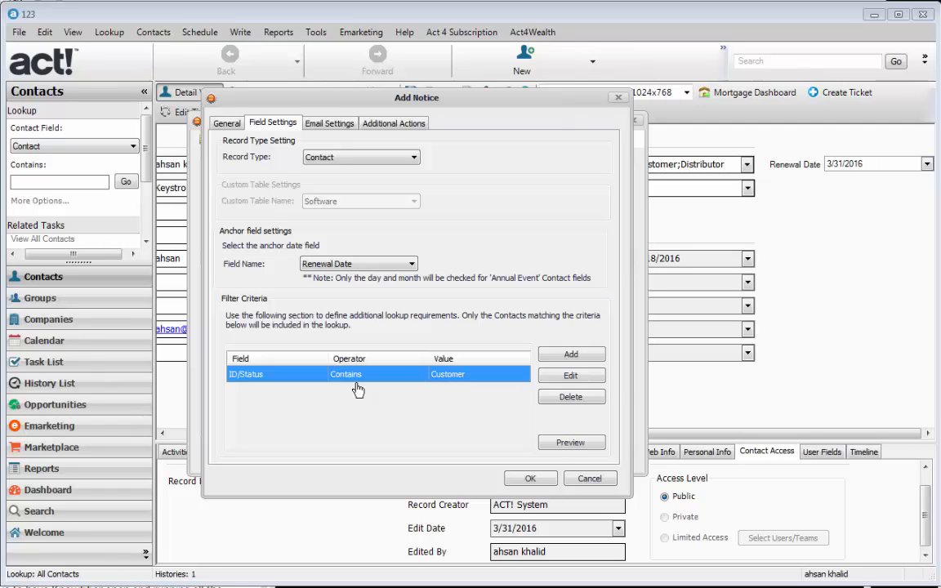
Step: Add a Do Not Contact Equals false filter beneath ID/Status Contains Customer
left_click(570, 356)
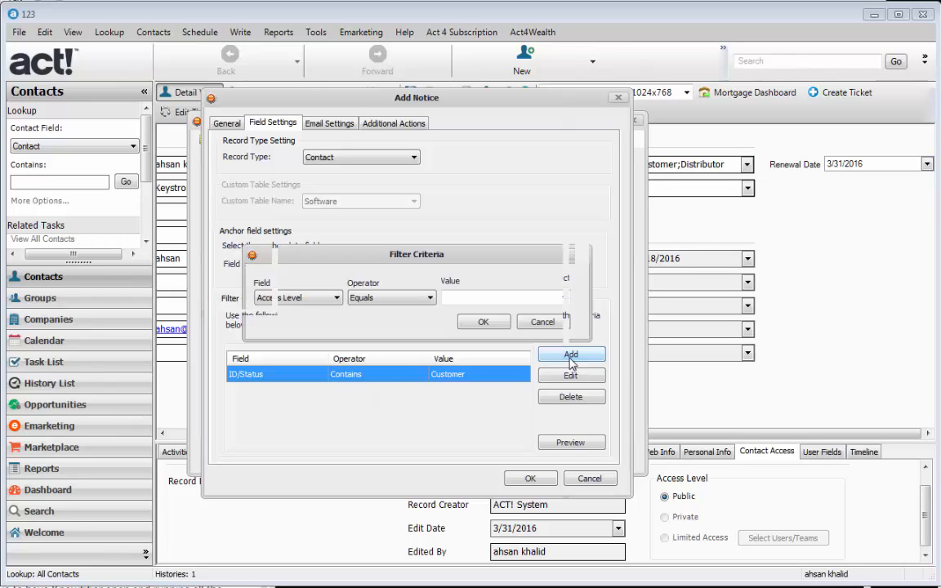
left_click(317, 299)
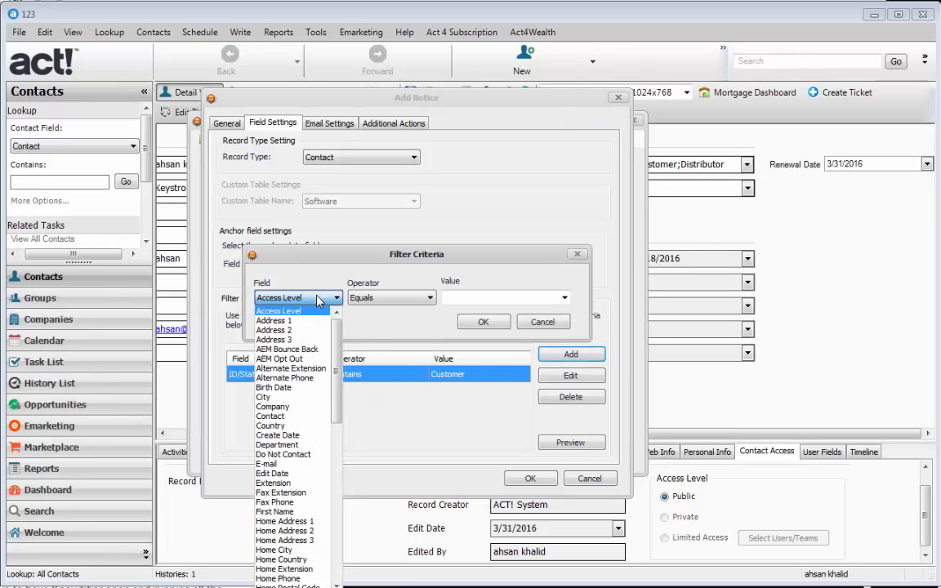
left_click(281, 454)
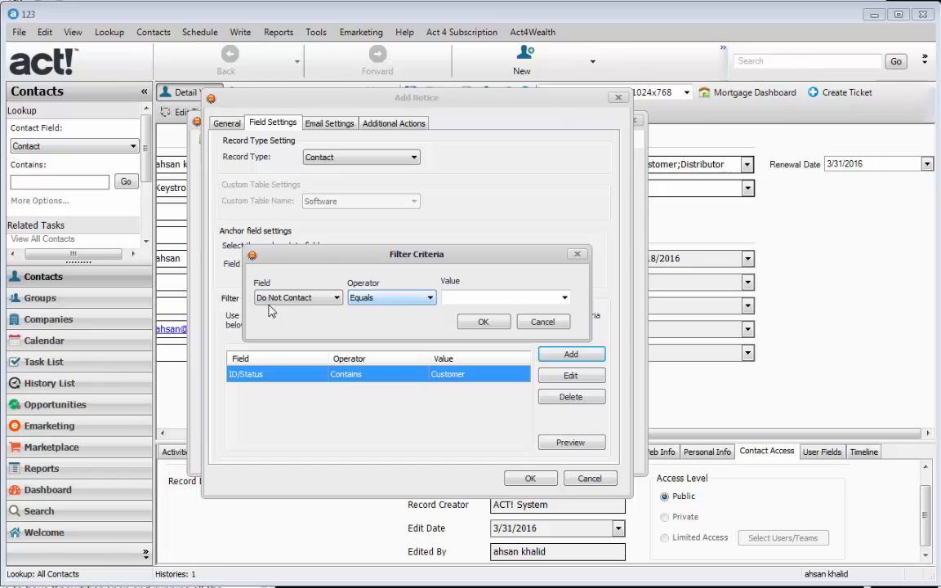
left_click(379, 300)
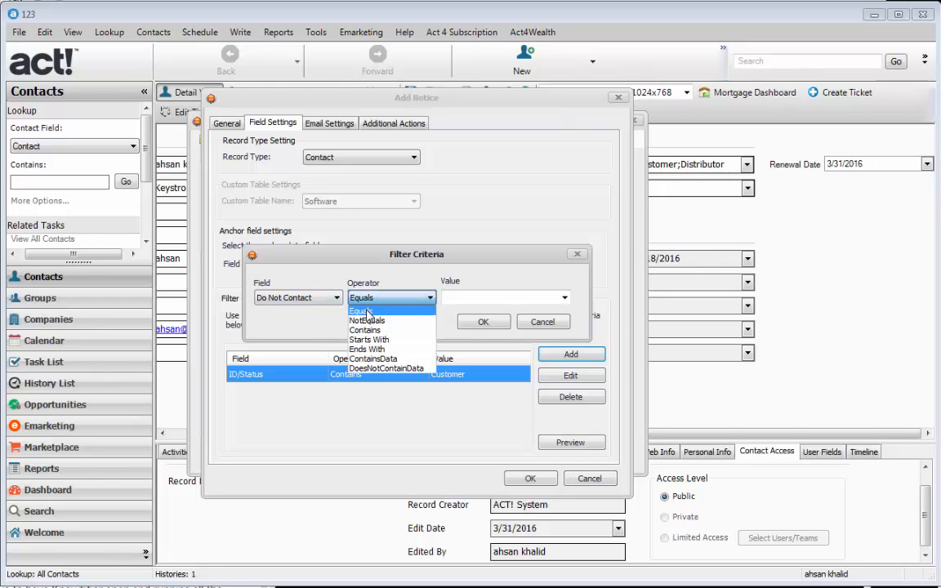
left_click(367, 311)
left_click(462, 298)
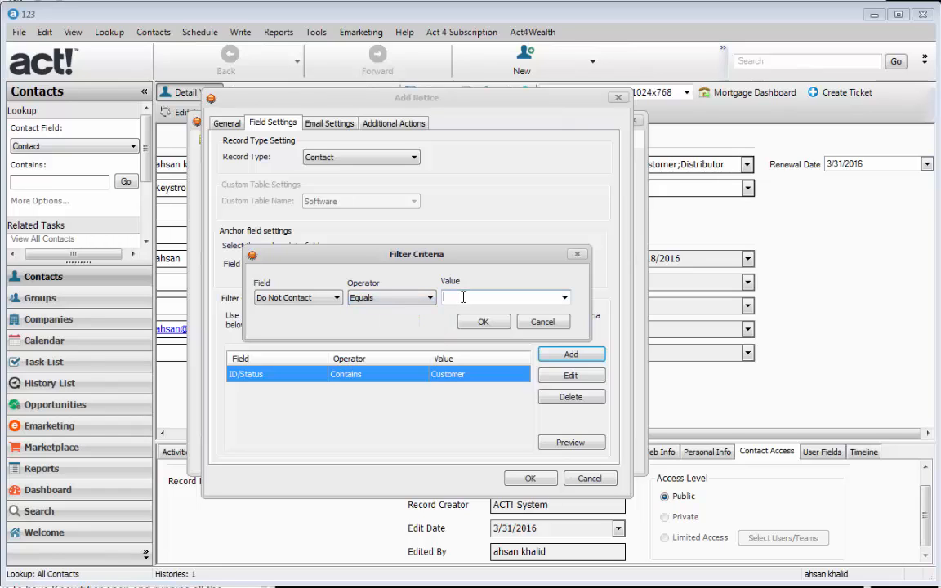
type("false")
left_click(483, 322)
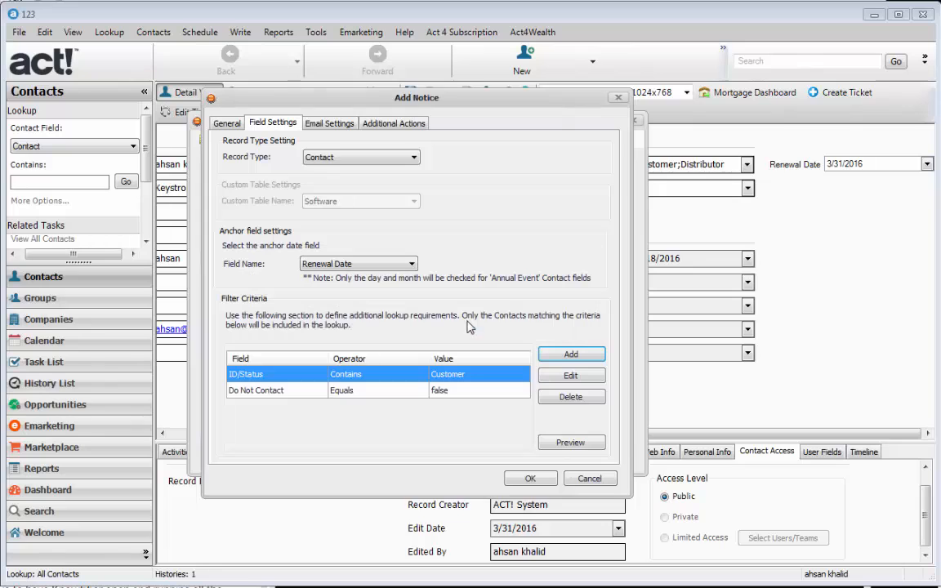
left_click(351, 394)
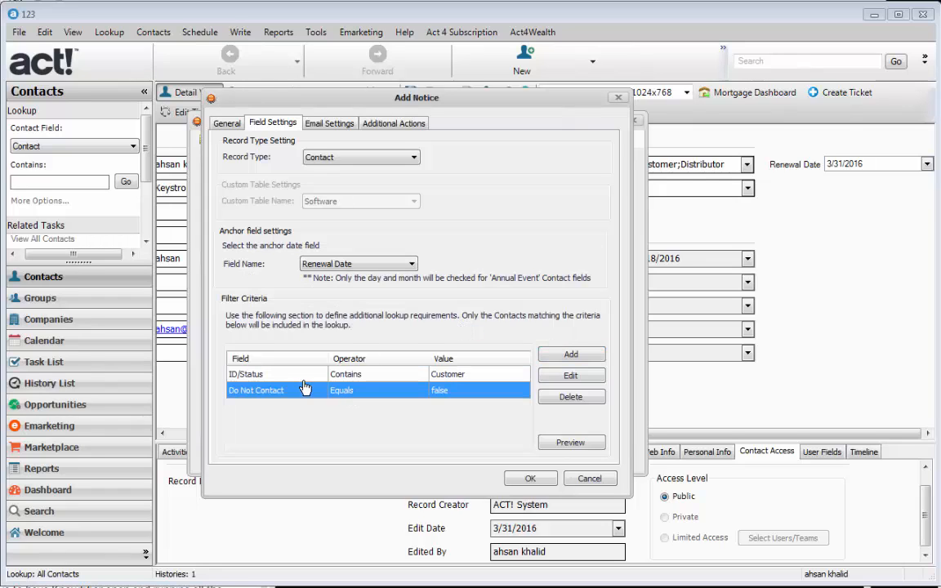
left_click(261, 377)
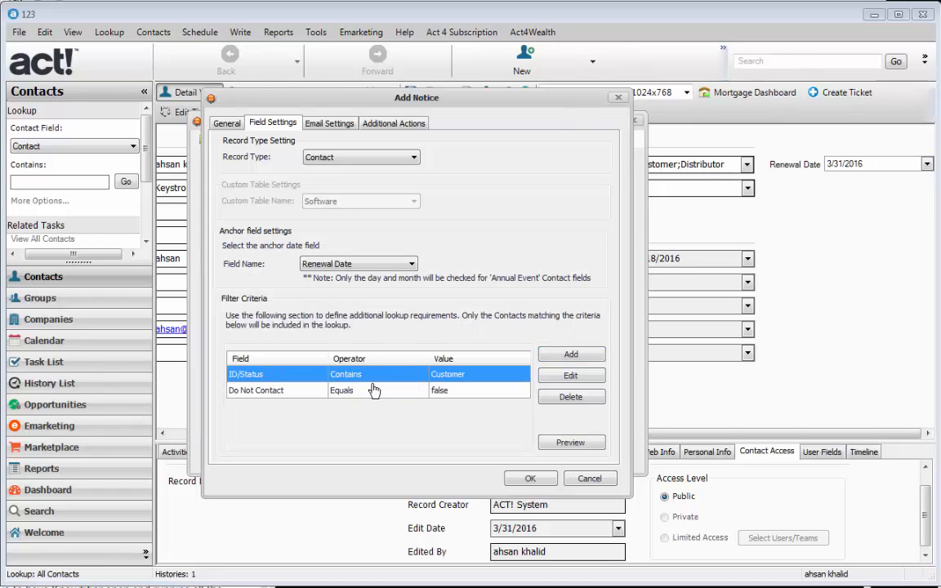
left_click(257, 395)
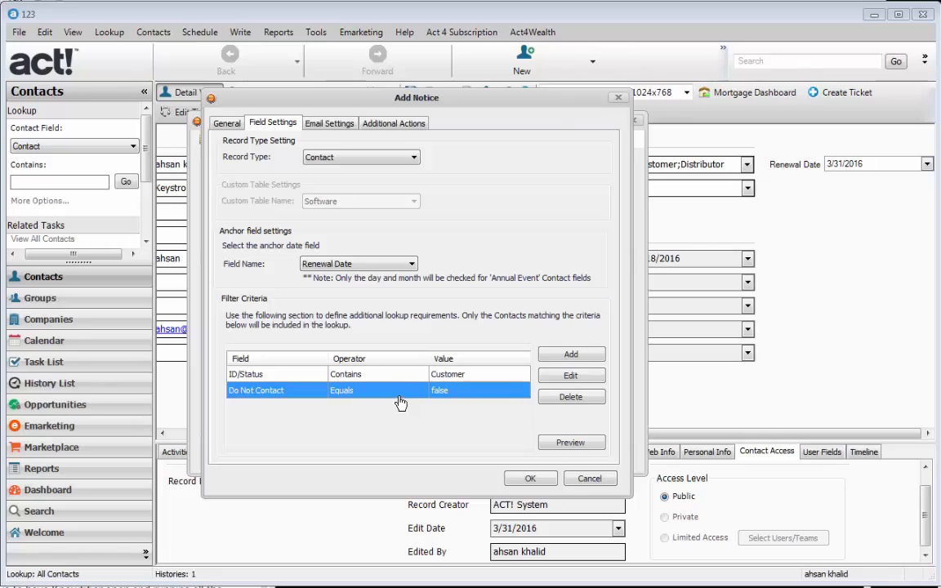
Step: Review the email subject and CC address, then the history and follow-up activity settings
left_click(329, 123)
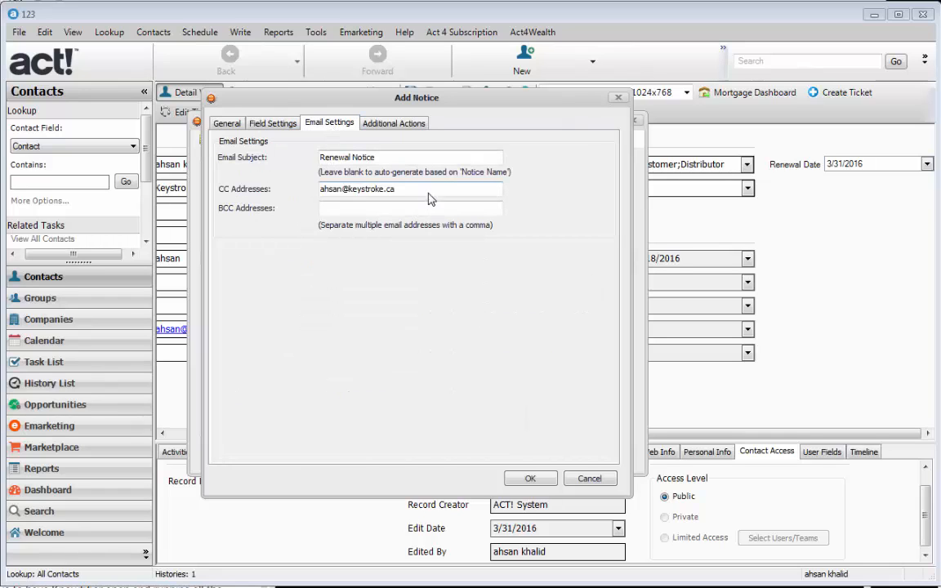
left_click_drag(396, 189, 310, 191)
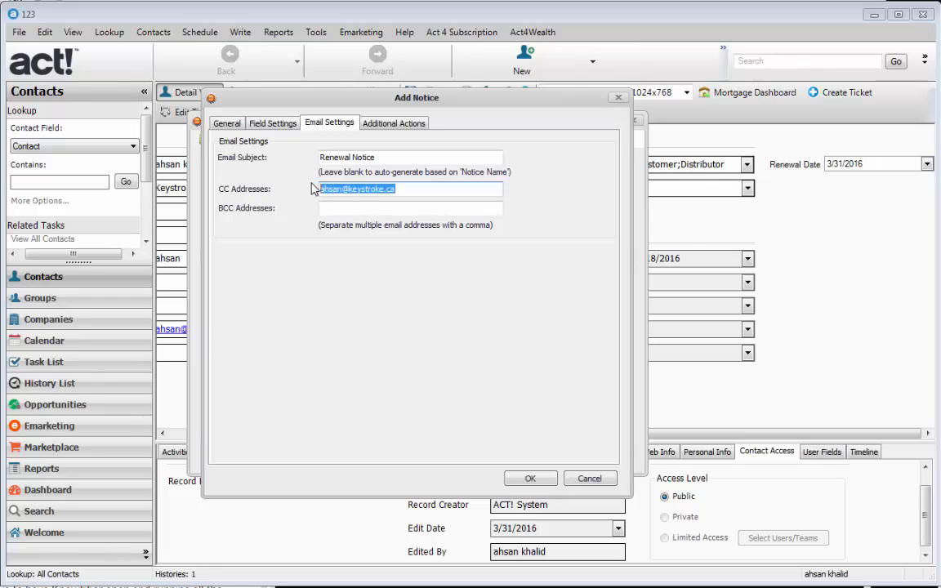
left_click(382, 124)
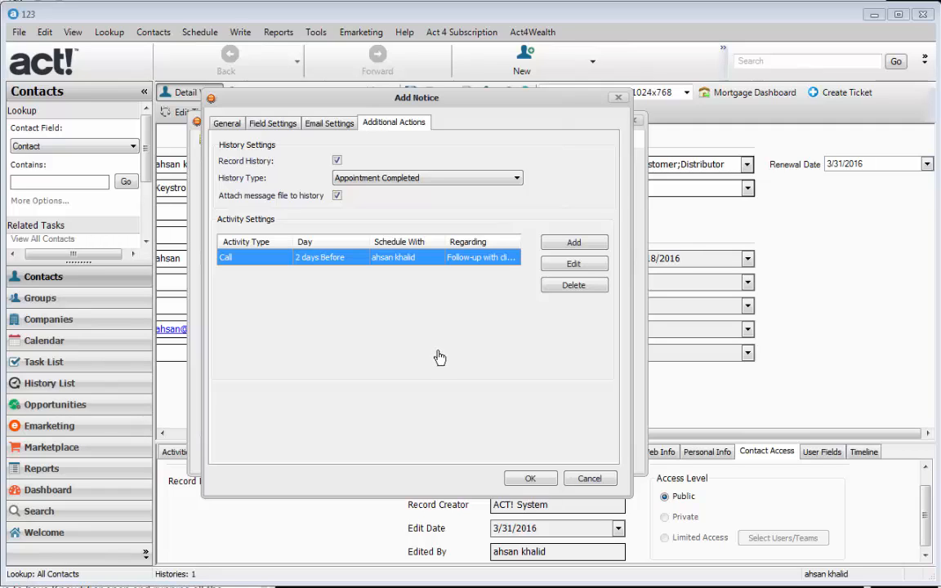
Step: Apply and save the Renewal Notice settings, acknowledging the 'Settings saved successfully' message
left_click(534, 480)
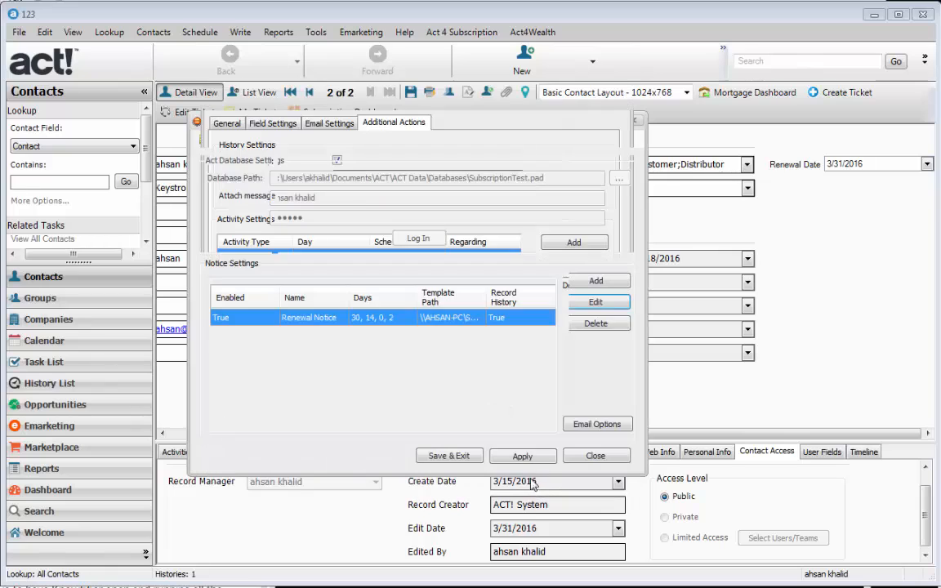
left_click(534, 457)
left_click(415, 375)
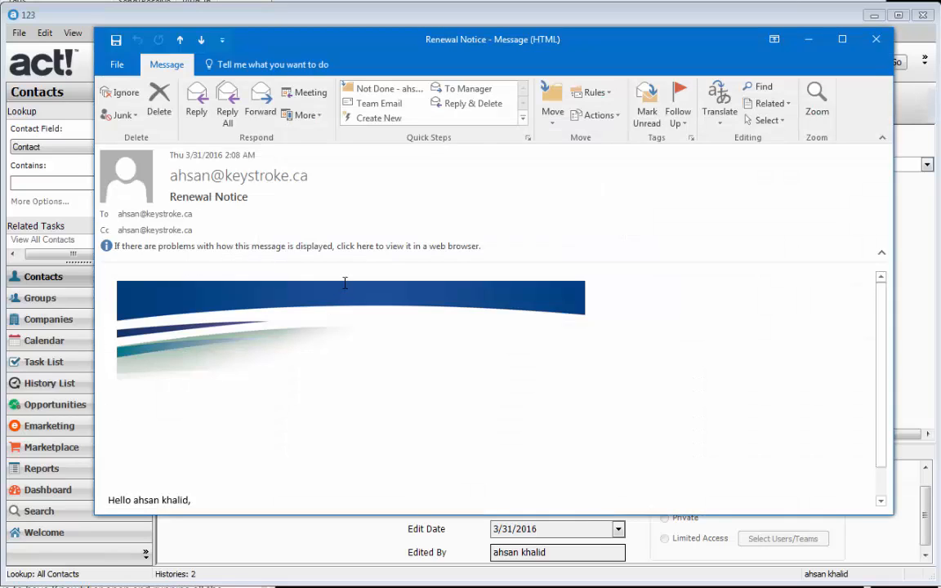
Step: In the Renewal Notice email, check the merged contact name in the greeting and the renewal date 31/03/2016
scroll(477, 466, "down", 1)
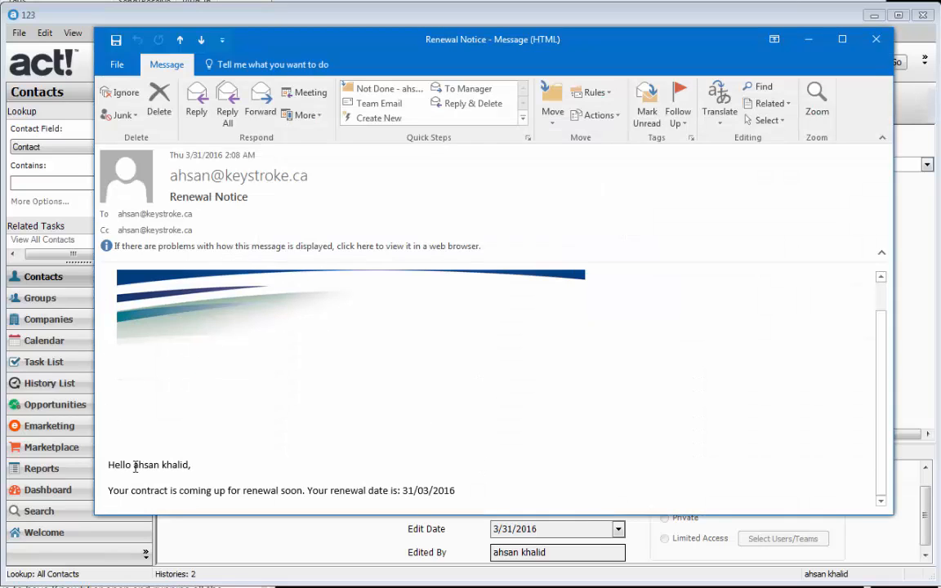
left_click_drag(175, 465, 133, 465)
left_click_drag(457, 494, 402, 494)
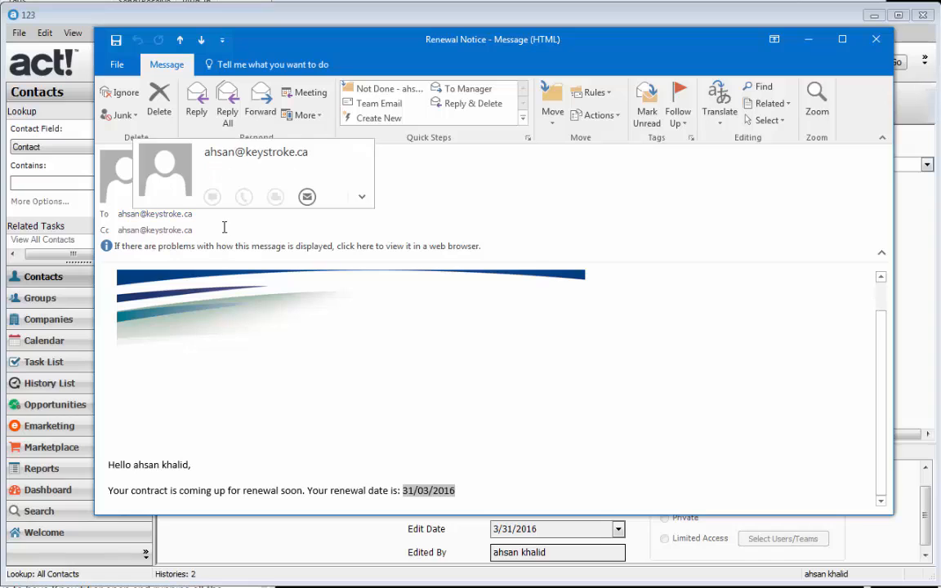
Step: Check the email's To and Cc recipient addresses, then minimize the message
left_click(127, 213)
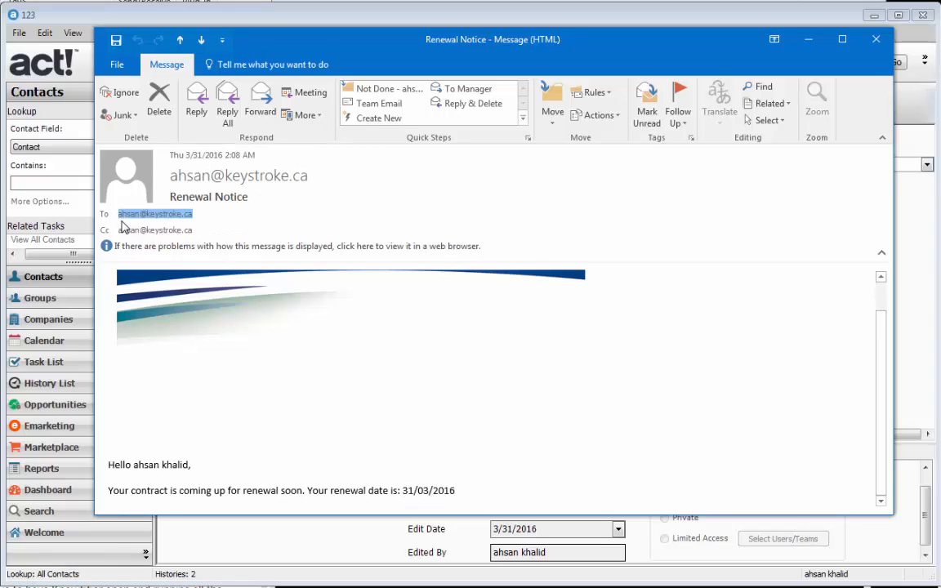
left_click(167, 230)
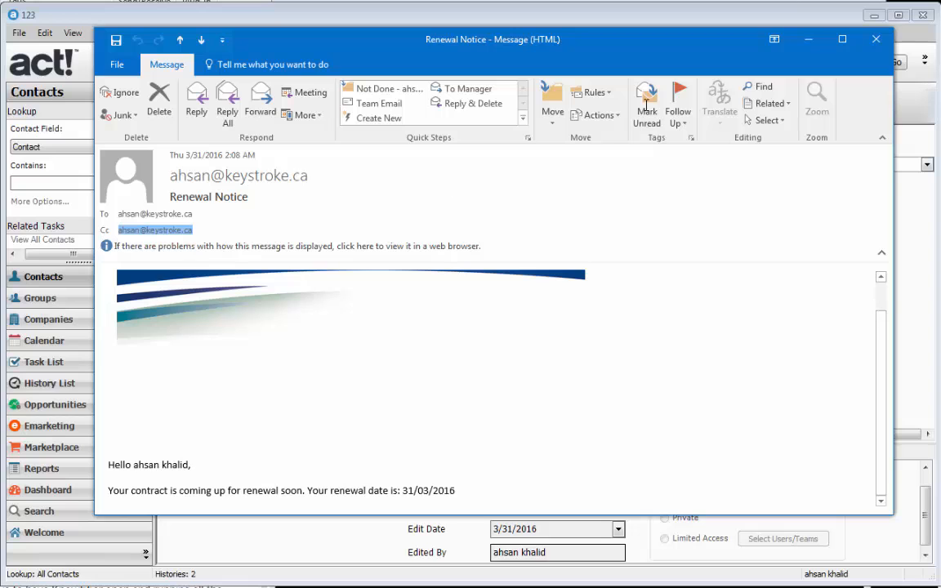
left_click(807, 43)
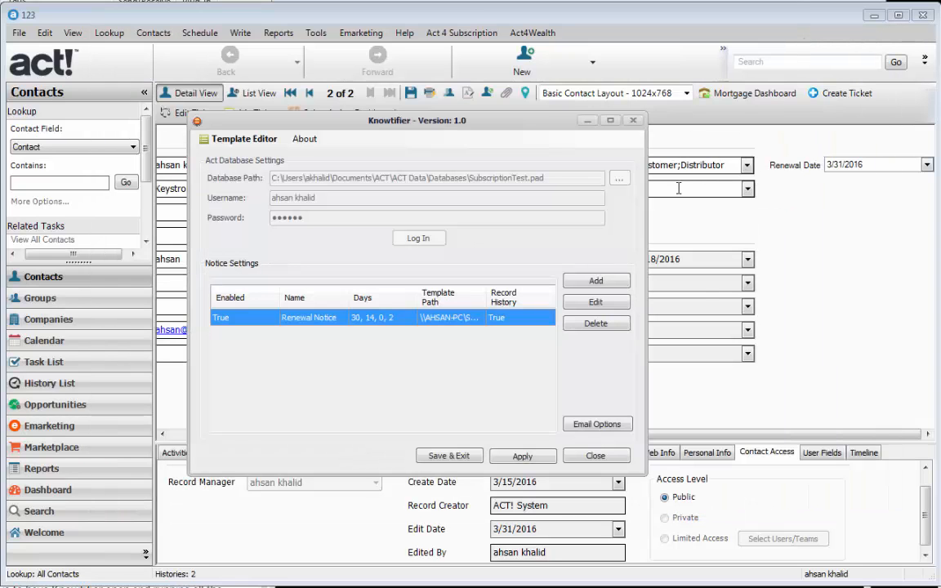
Step: Show the Act! contact's History entries, including the Renewal Notice sent entry
left_click(681, 360)
left_click(271, 452)
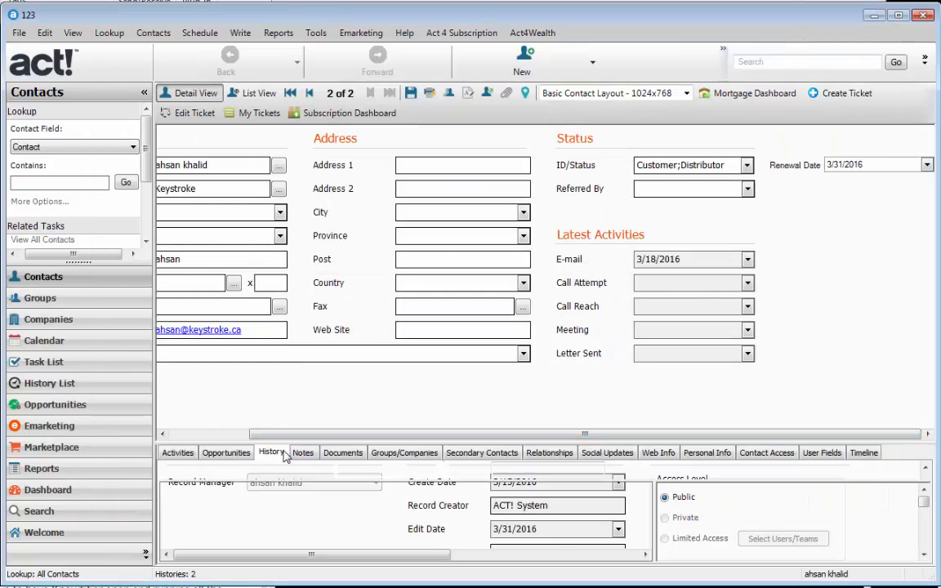
left_click_drag(345, 559, 462, 559)
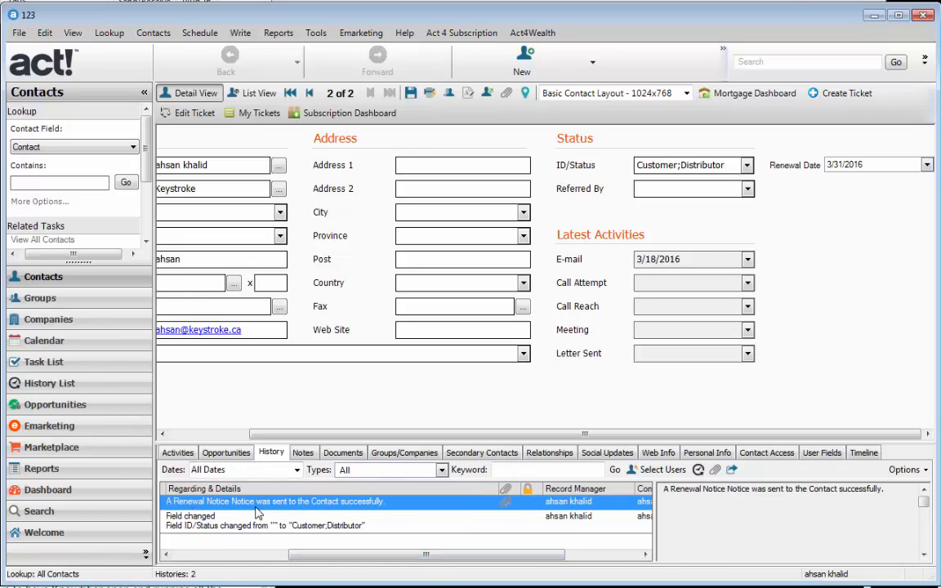
Step: View the email attached to the Renewal Notice history entry, close it, and return to Knowtifier
left_click(506, 510)
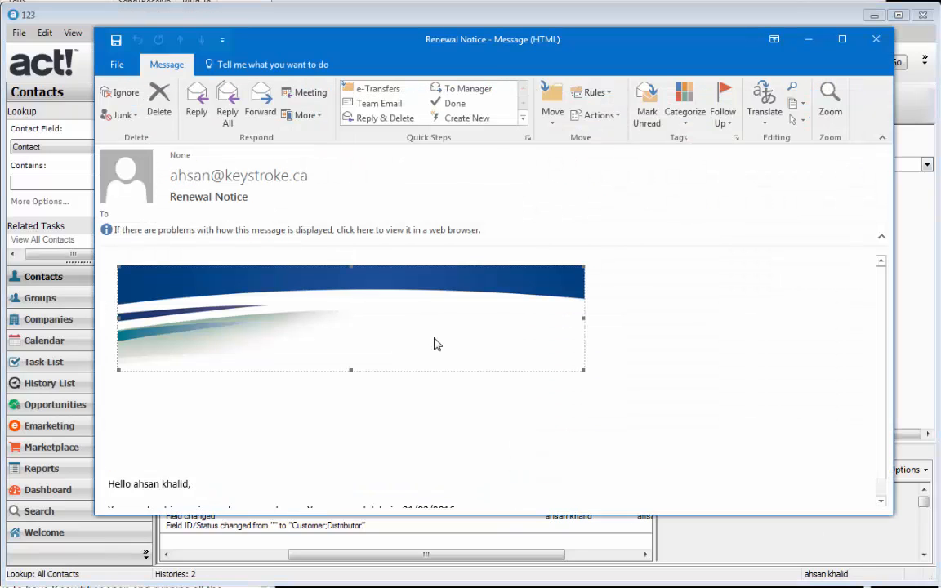
scroll(434, 344, "down", 1)
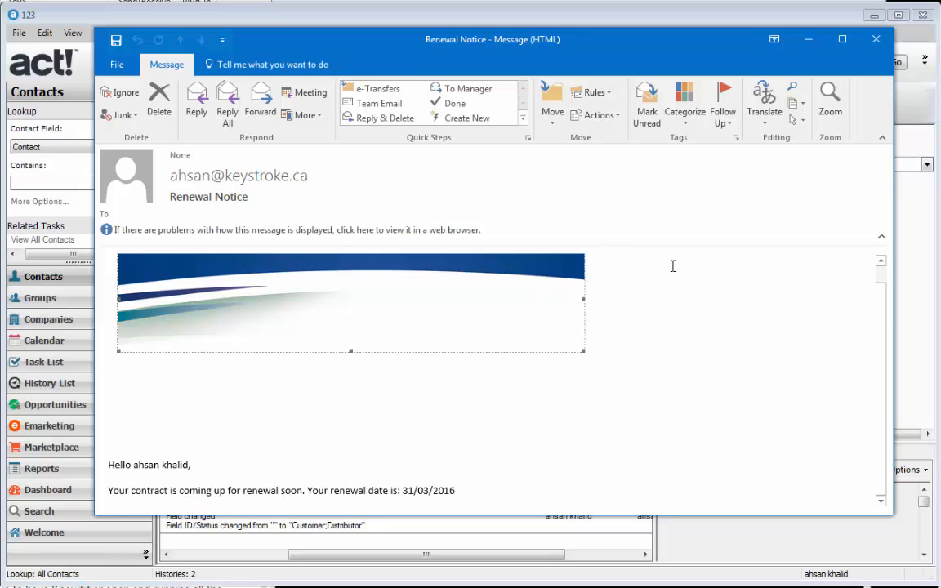
left_click(875, 41)
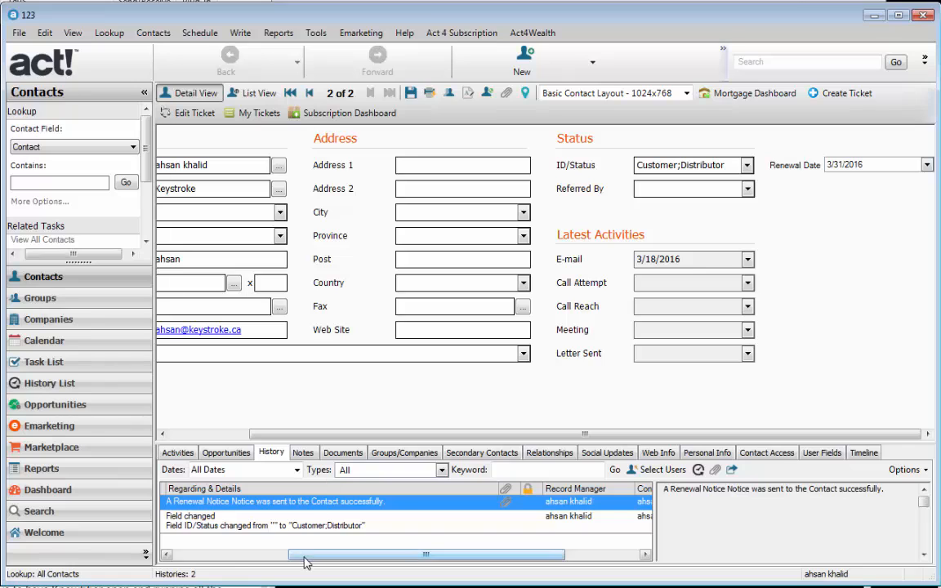
left_click_drag(304, 556, 410, 556)
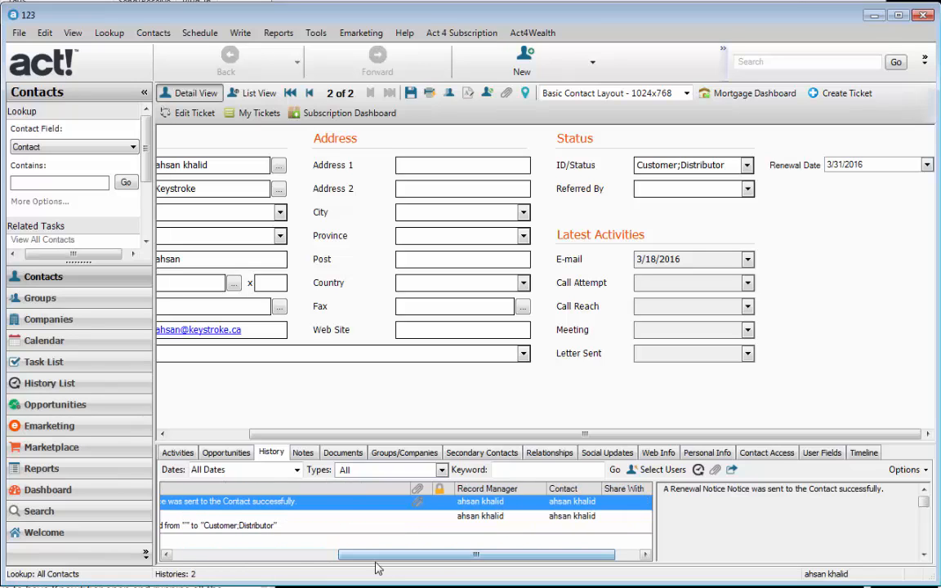
left_click(416, 586)
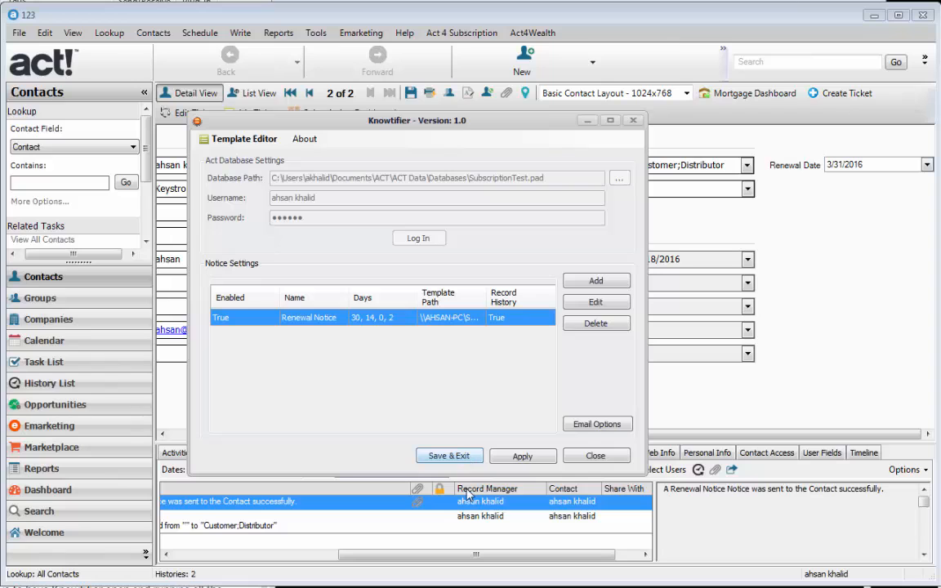
Step: Restore the browser window showing the 'Configuring The Knowtifier' knowledgebase article
left_click(433, 586)
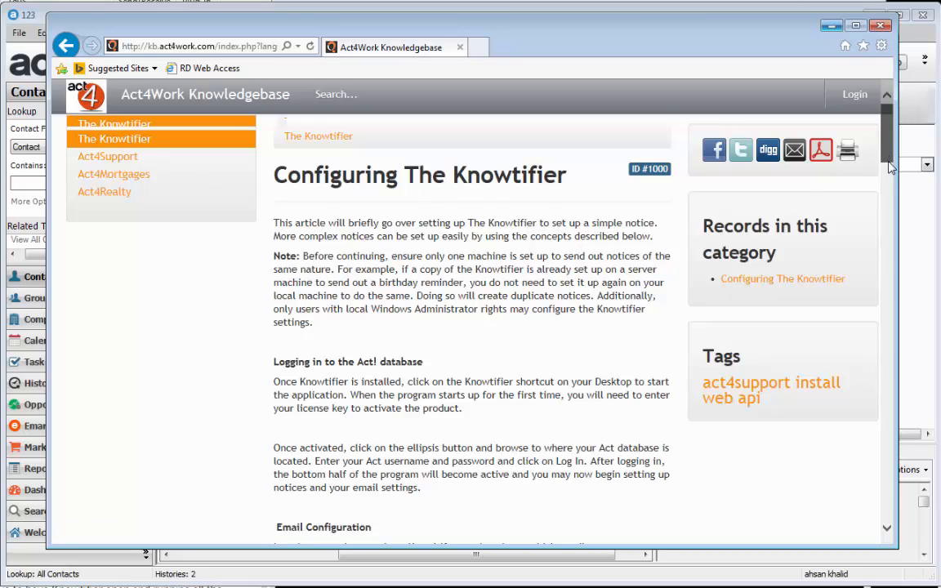
Step: Read down through the 'Configuring The Knowtifier' article, then close the Internet Explorer window
scroll(889, 174, "down", 3)
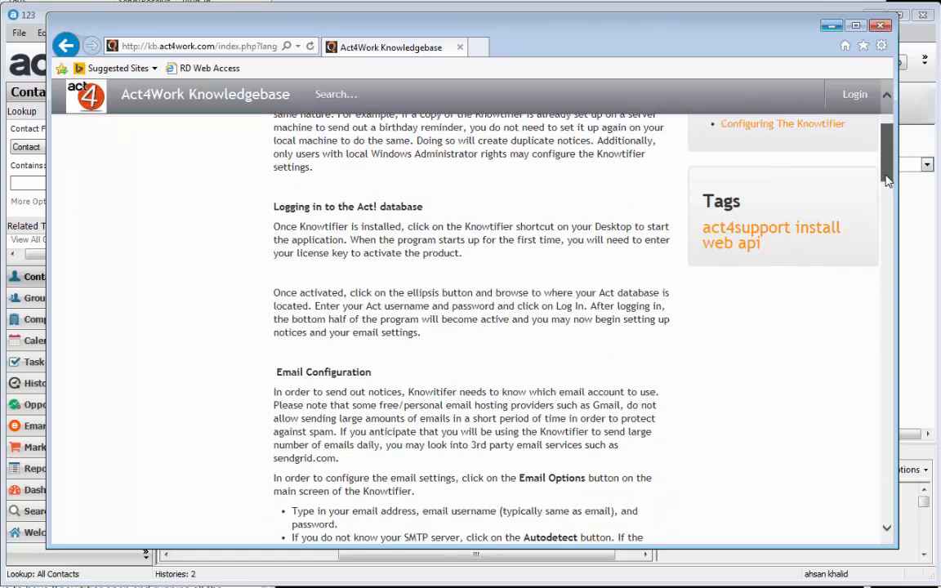
scroll(889, 180, "down", 2)
scroll(889, 180, "down", 10)
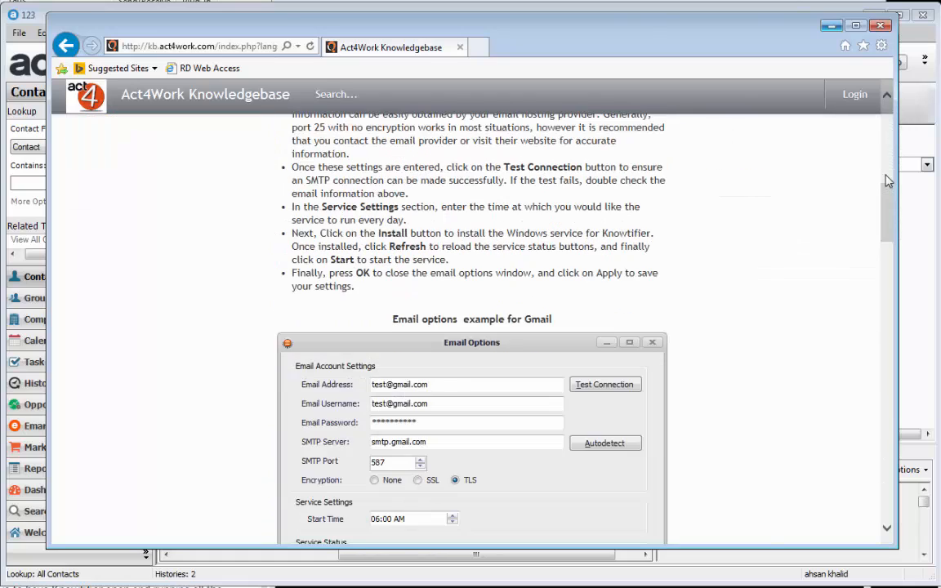
scroll(888, 180, "down", 20)
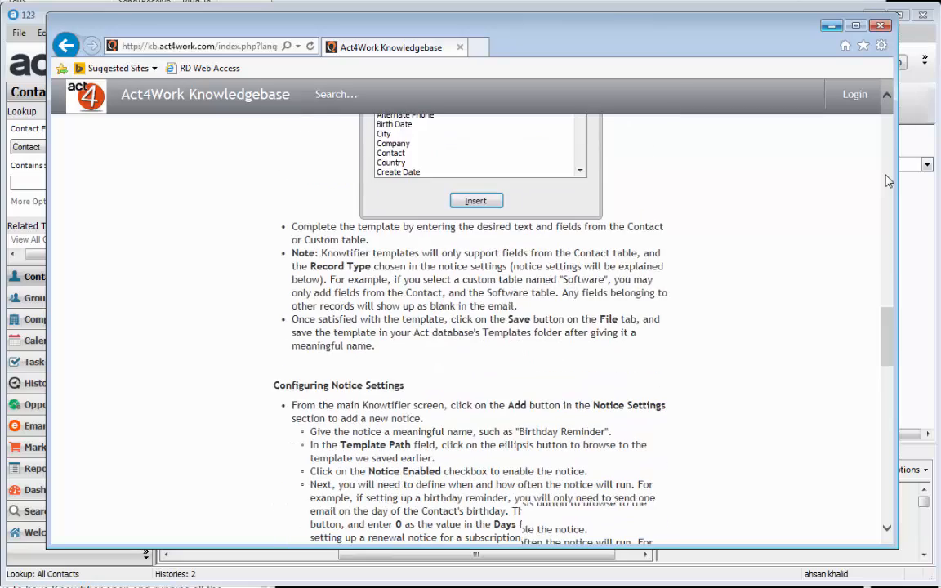
scroll(889, 180, "down", 10)
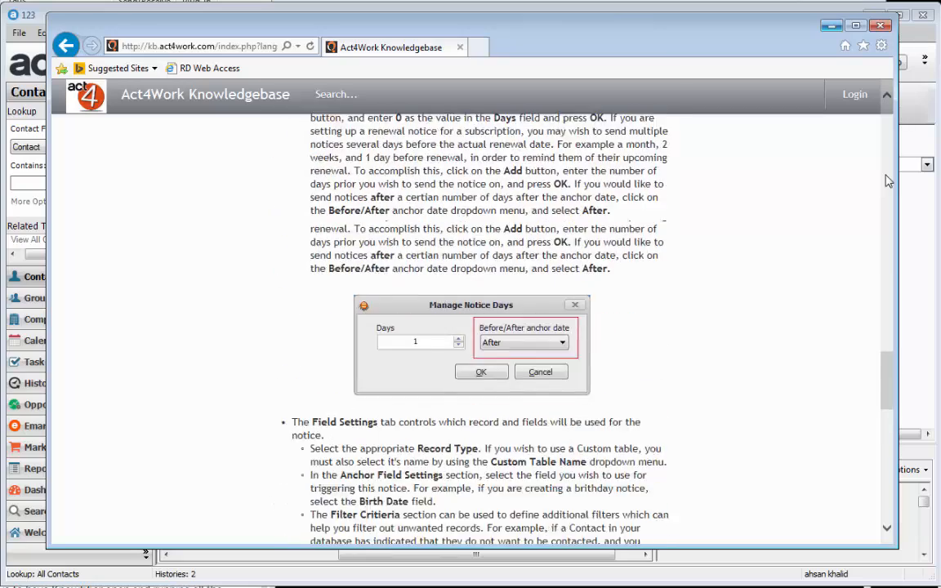
scroll(889, 179, "down", 10)
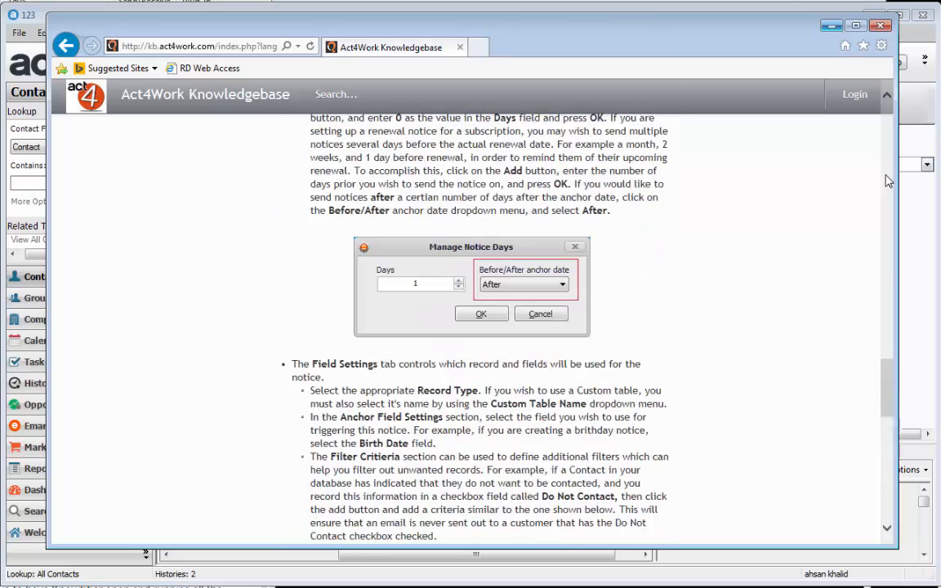
scroll(888, 179, "up", 20)
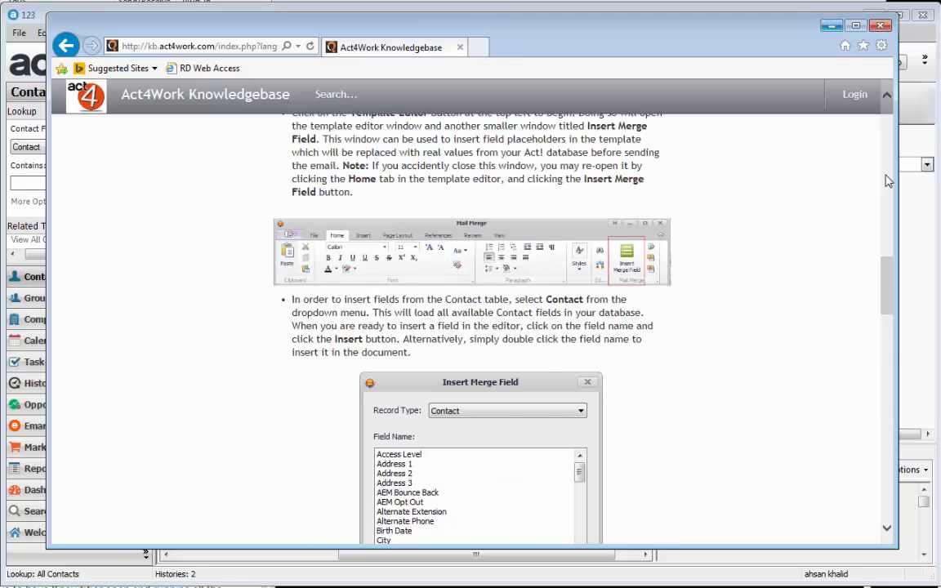
scroll(888, 179, "up", 19)
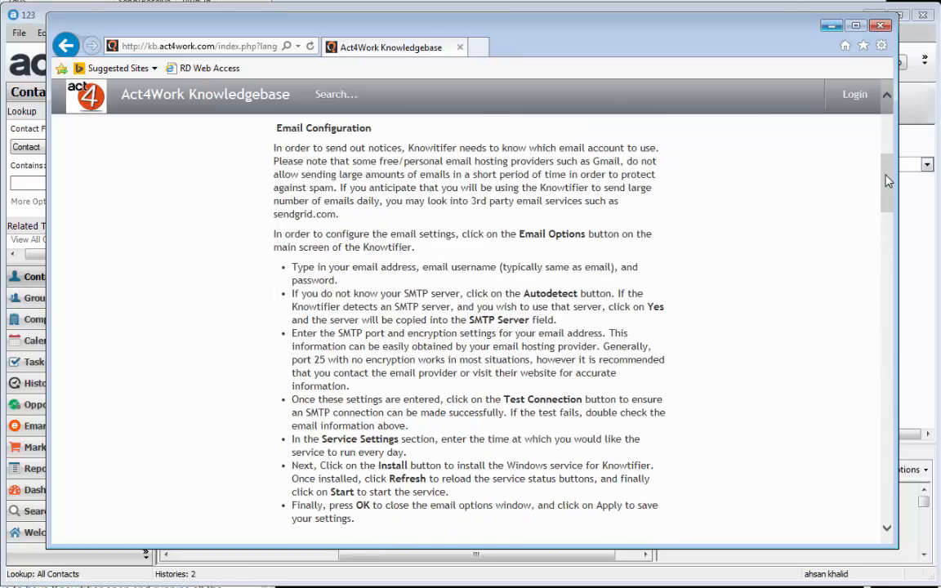
left_click(882, 26)
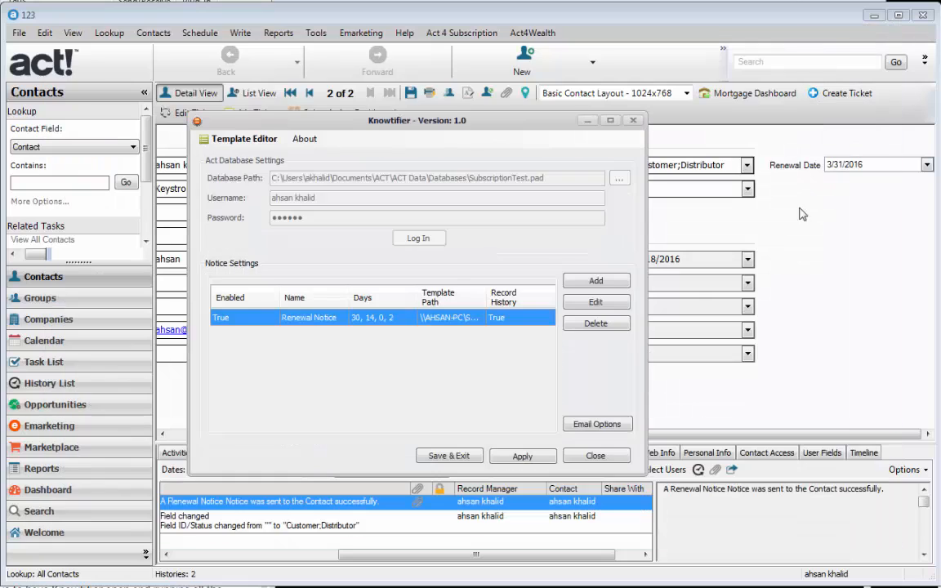